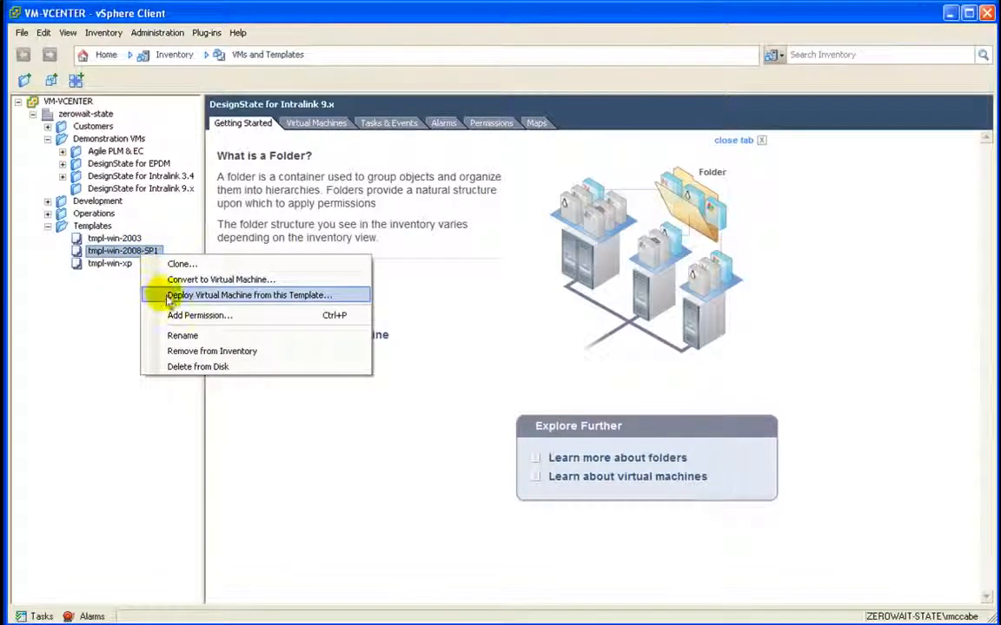
Step: Start deploying a virtual machine from the tmpl-win-2008-SP1 template
{"action": "left_click", "coordinate": [341, 298]}
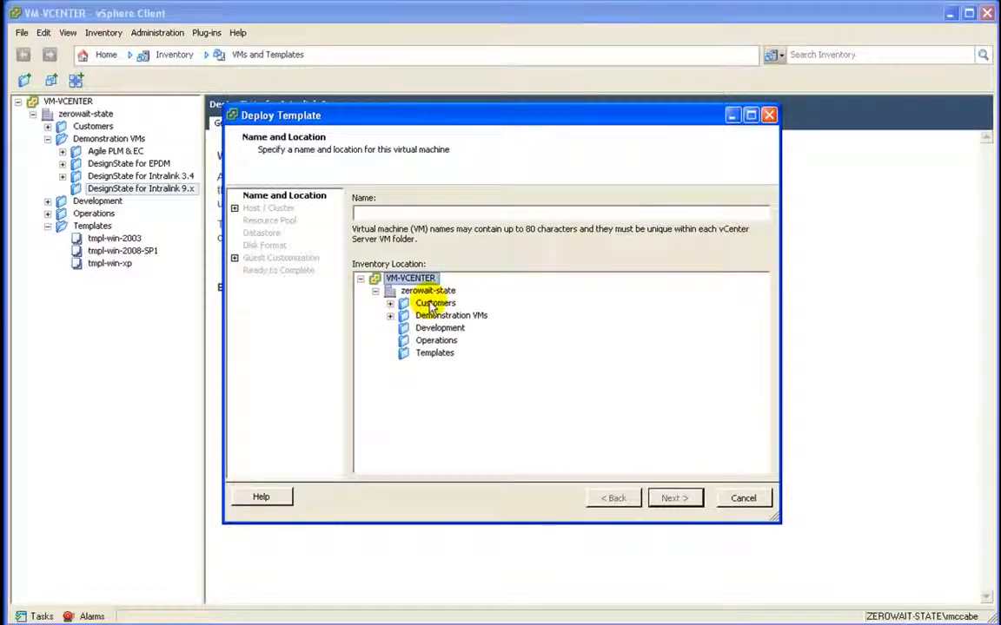
Step: Name the new VM vm-agile9302 and place it in the Demonstration VMs folder
{"action": "left_click", "coordinate": [430, 317]}
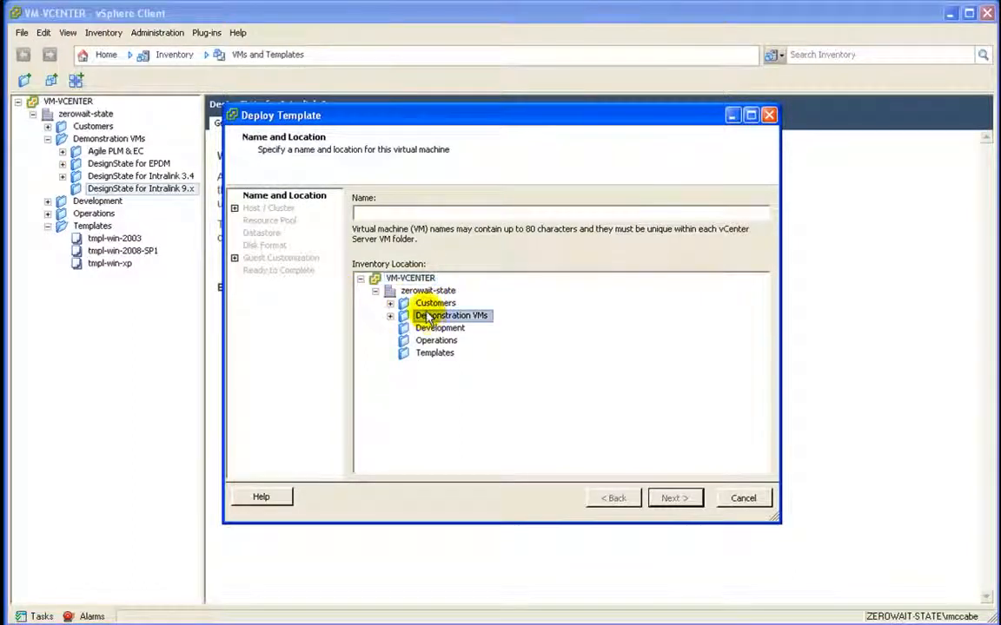
{"action": "left_click", "coordinate": [369, 212]}
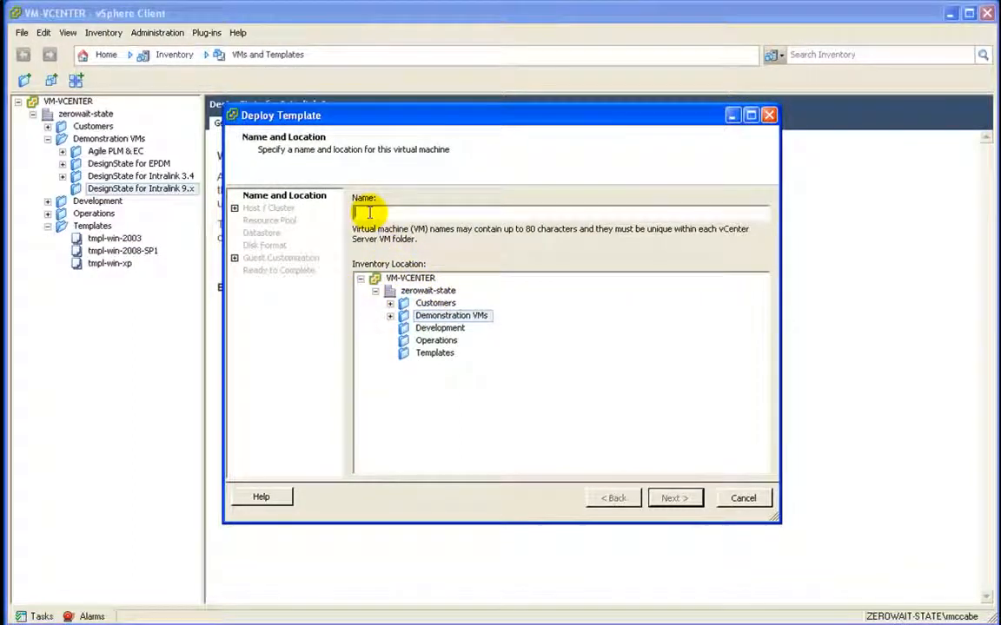
{"action": "type", "text": "vr"}
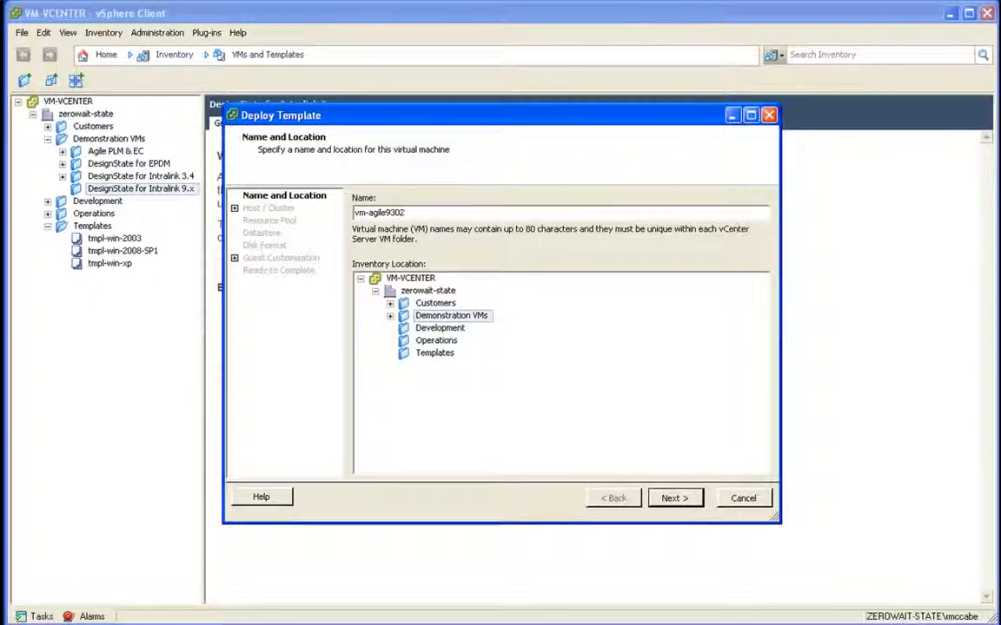
{"action": "left_click", "coordinate": [673, 498]}
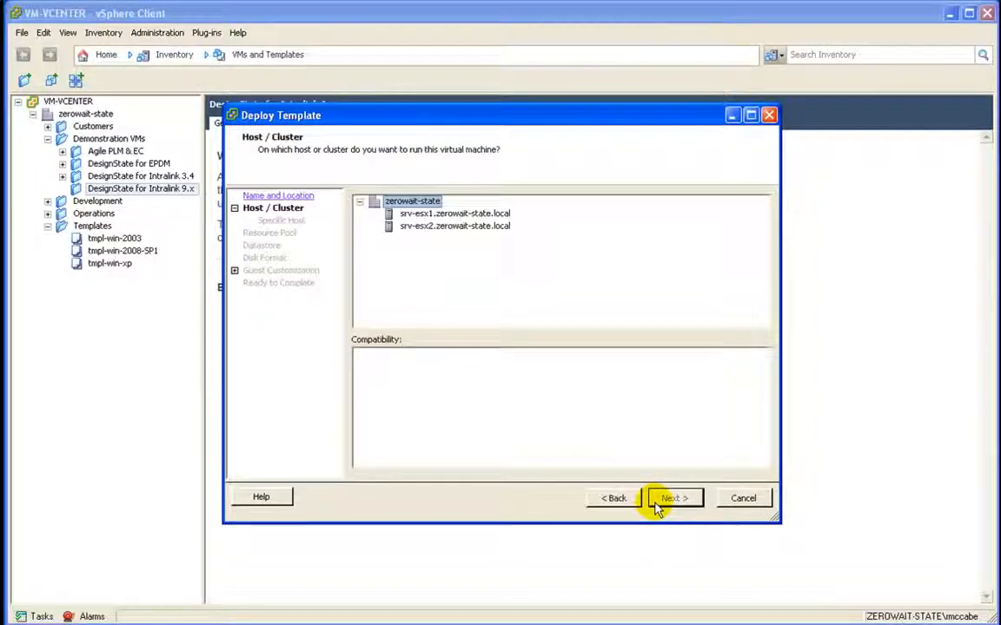
Step: Deploy to host srv-esx2 on datastore ds-esx2, keep defaults, and enable Edit virtual hardware
{"action": "left_click", "coordinate": [486, 228]}
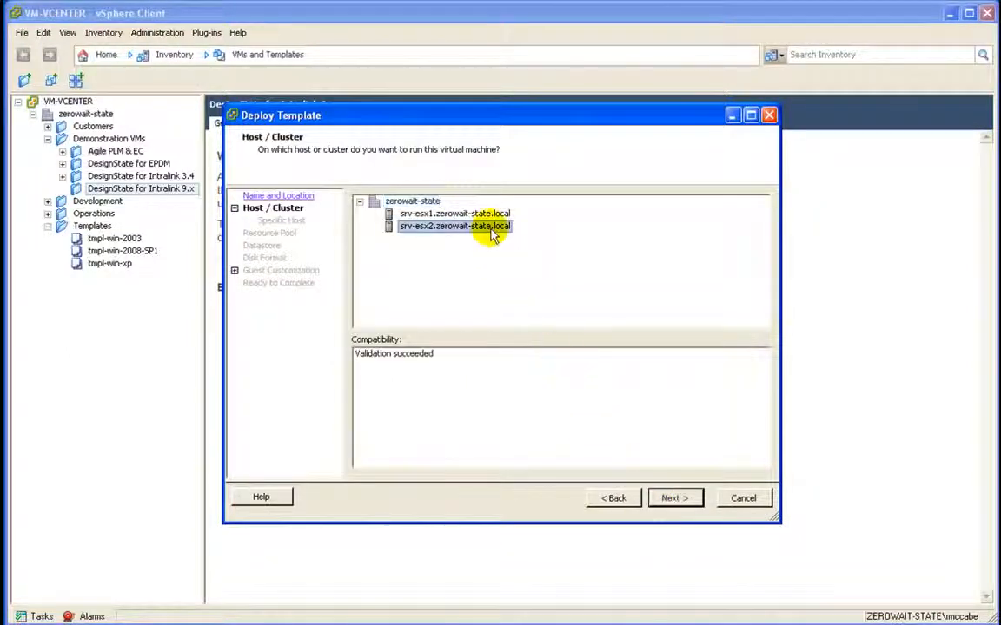
{"action": "left_click", "coordinate": [682, 502]}
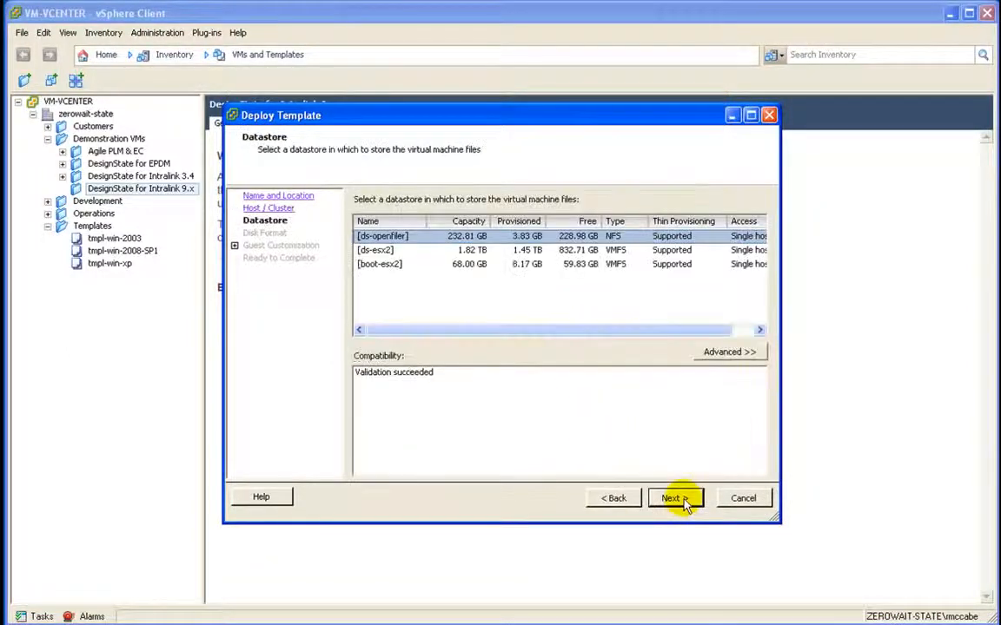
{"action": "left_click", "coordinate": [387, 251]}
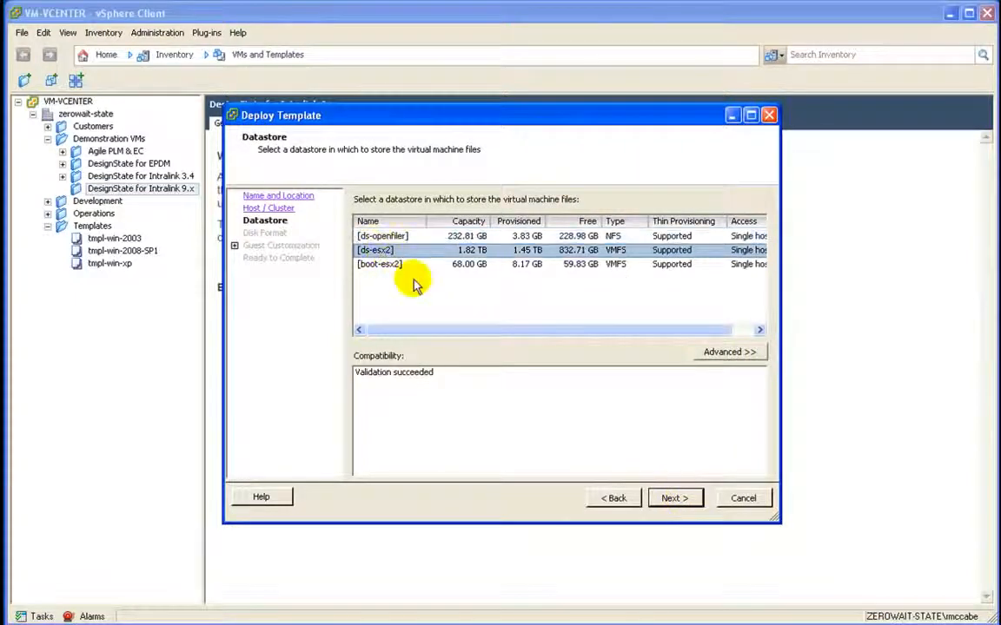
{"action": "left_click", "coordinate": [668, 503]}
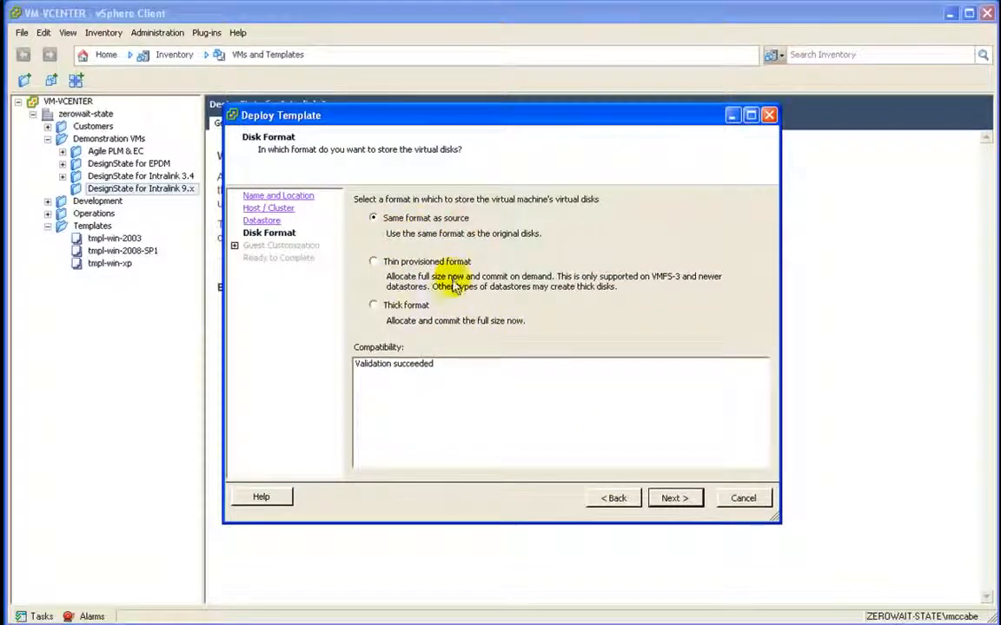
{"action": "left_click", "coordinate": [673, 500]}
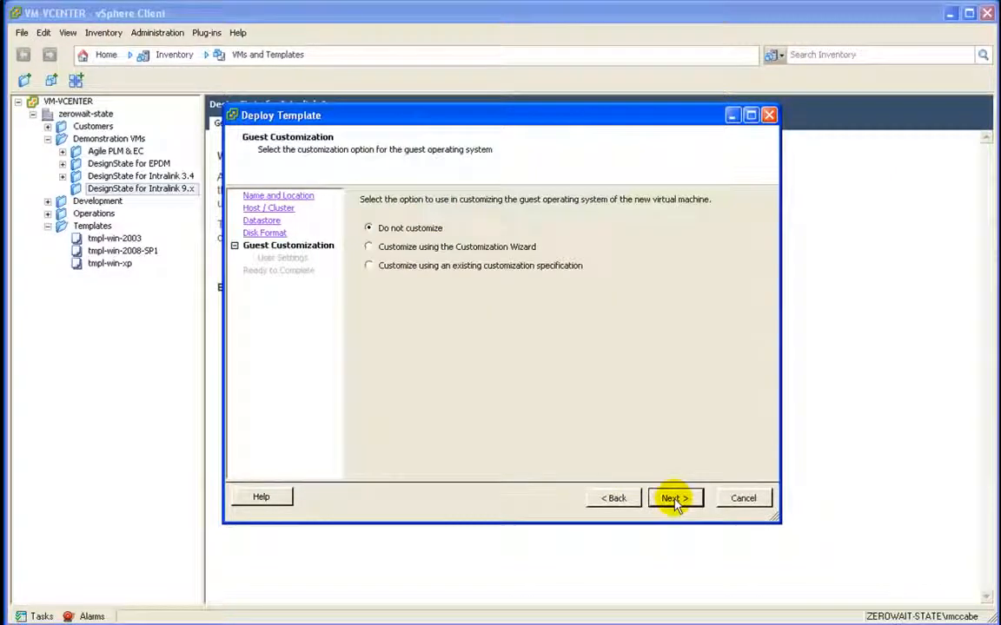
{"action": "left_click", "coordinate": [675, 502]}
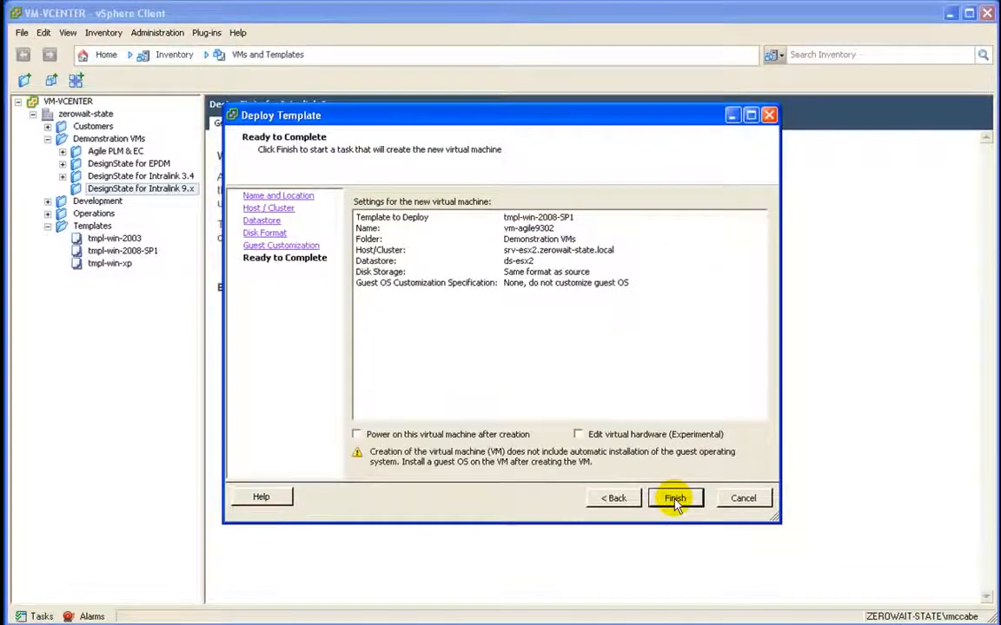
{"action": "left_click", "coordinate": [643, 436]}
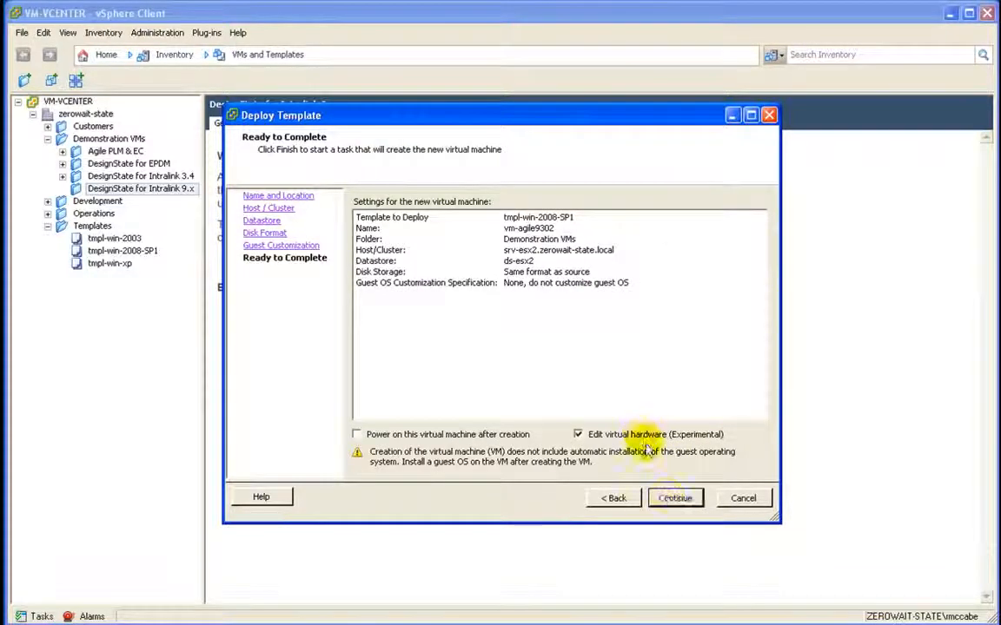
Step: Raise the new VM's memory to 6144 MB
{"action": "left_click", "coordinate": [674, 499]}
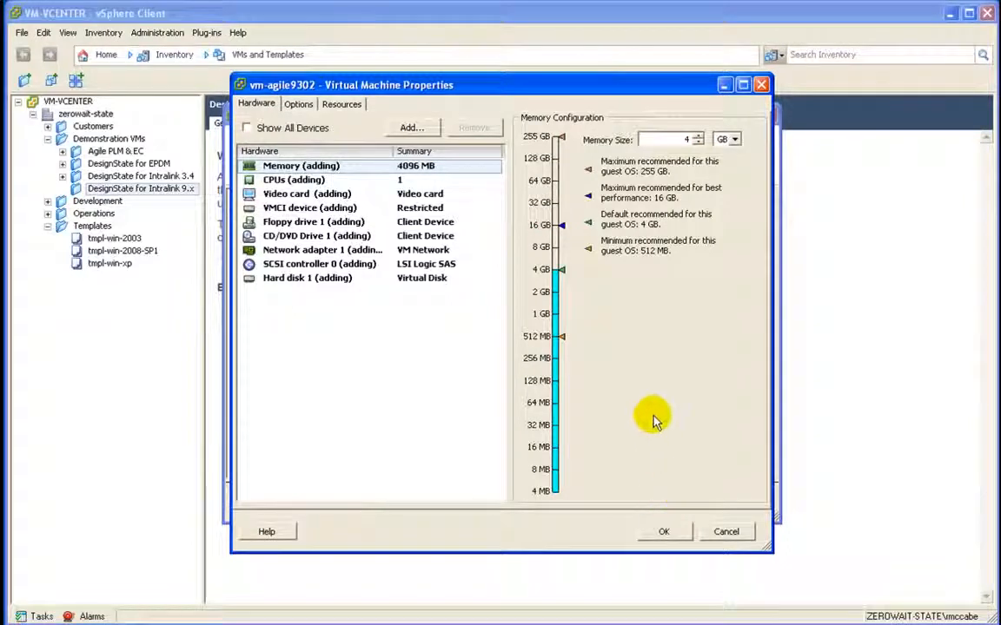
{"action": "left_click", "coordinate": [696, 137]}
{"action": "left_click", "coordinate": [696, 136]}
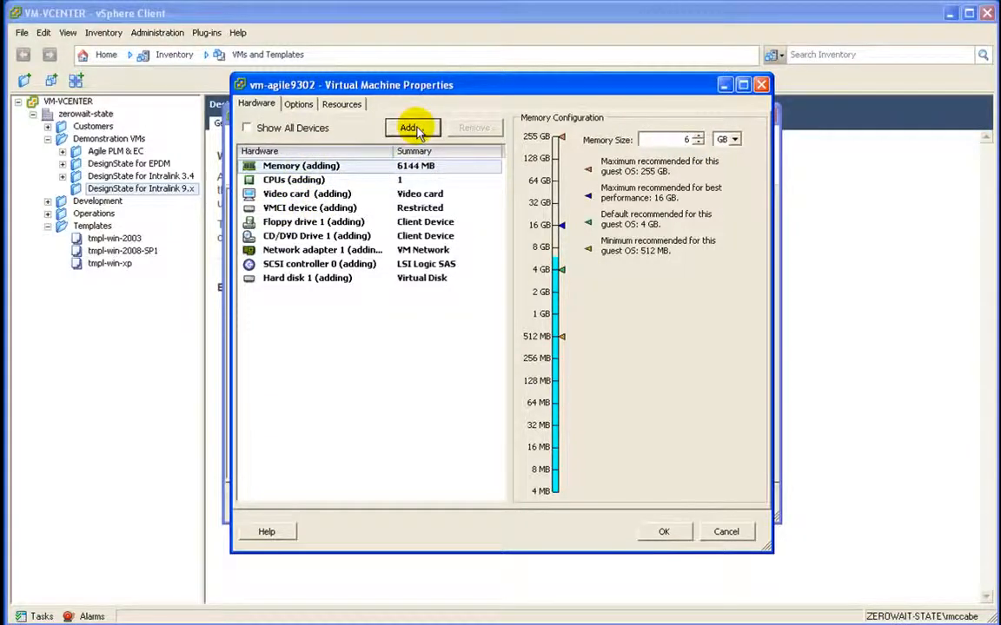
Step: Add a new 40 GB thin-provisioned virtual hard disk and create the VM
{"action": "left_click", "coordinate": [413, 128]}
{"action": "left_click", "coordinate": [425, 327]}
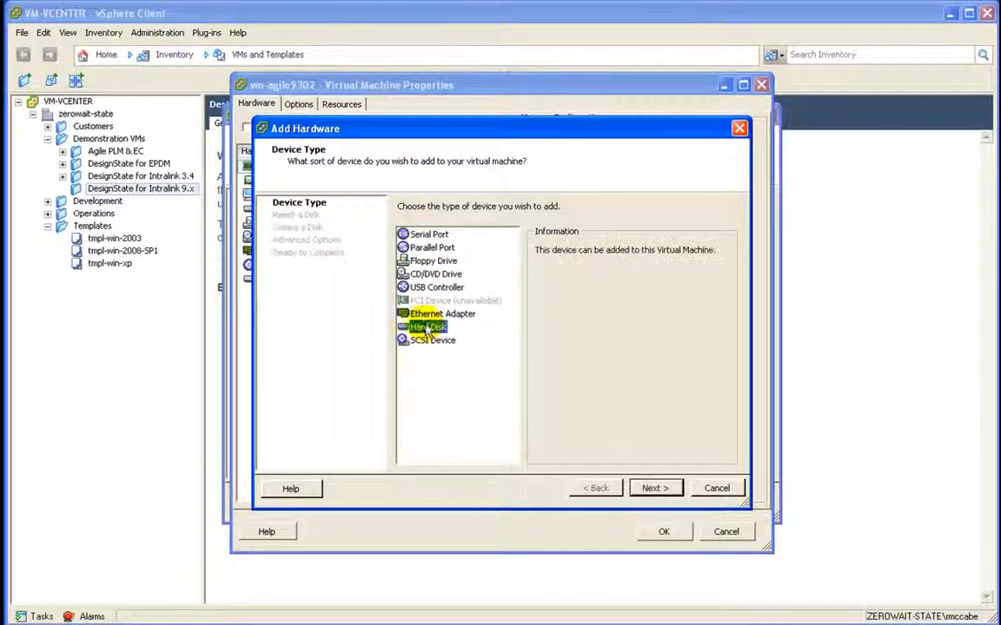
{"action": "left_click", "coordinate": [652, 488]}
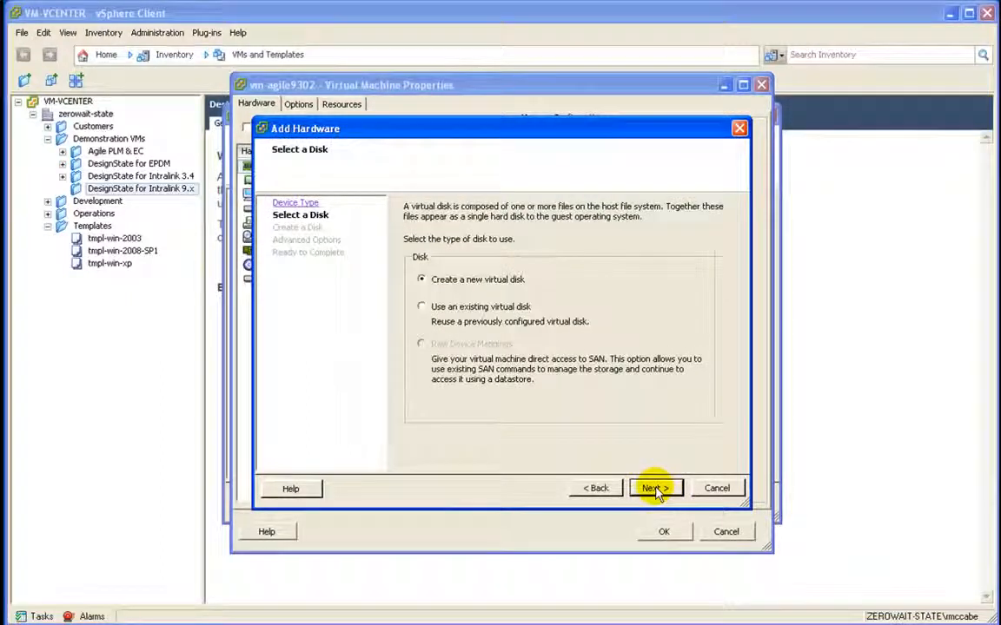
{"action": "left_click", "coordinate": [652, 488]}
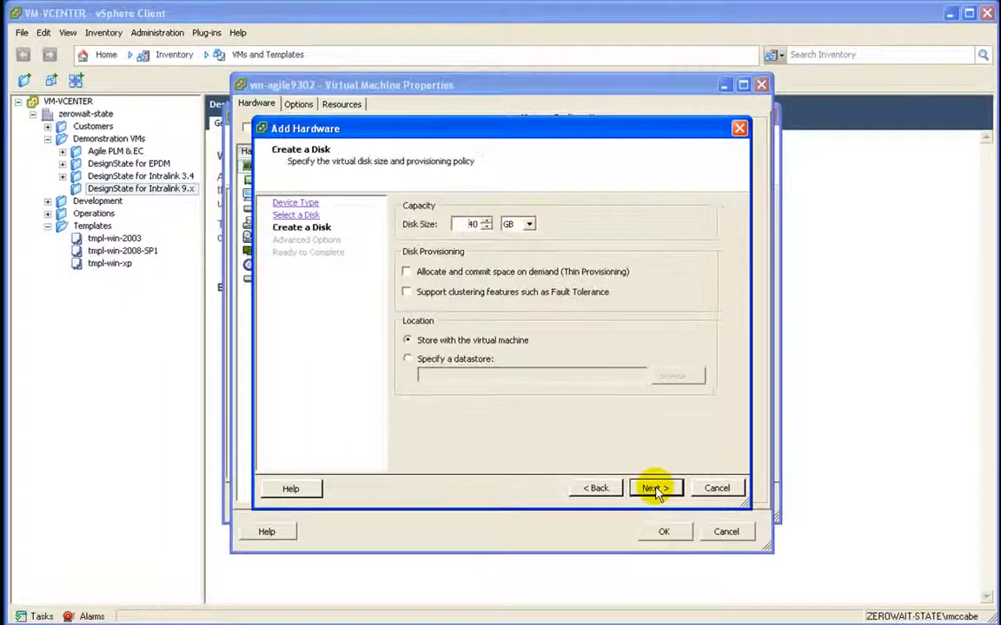
{"action": "left_click", "coordinate": [476, 272]}
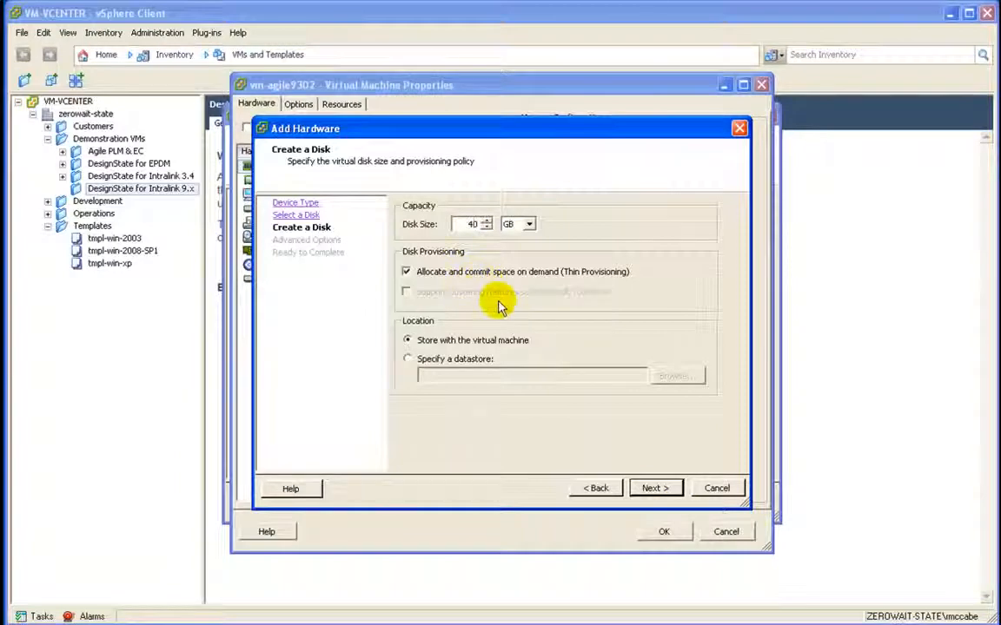
{"action": "left_click", "coordinate": [653, 489]}
{"action": "left_click", "coordinate": [666, 490]}
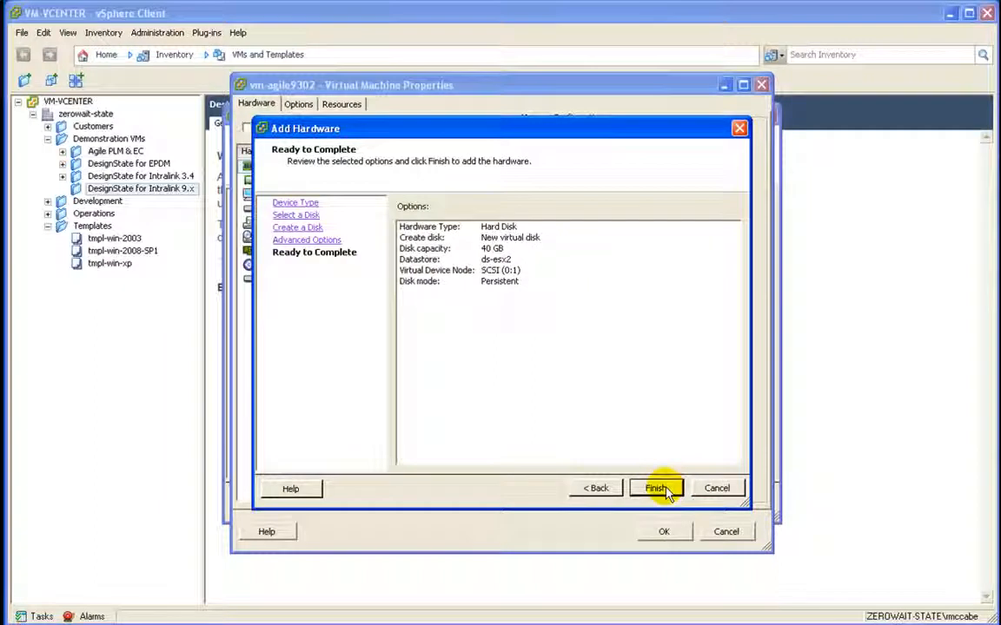
{"action": "left_click", "coordinate": [658, 489]}
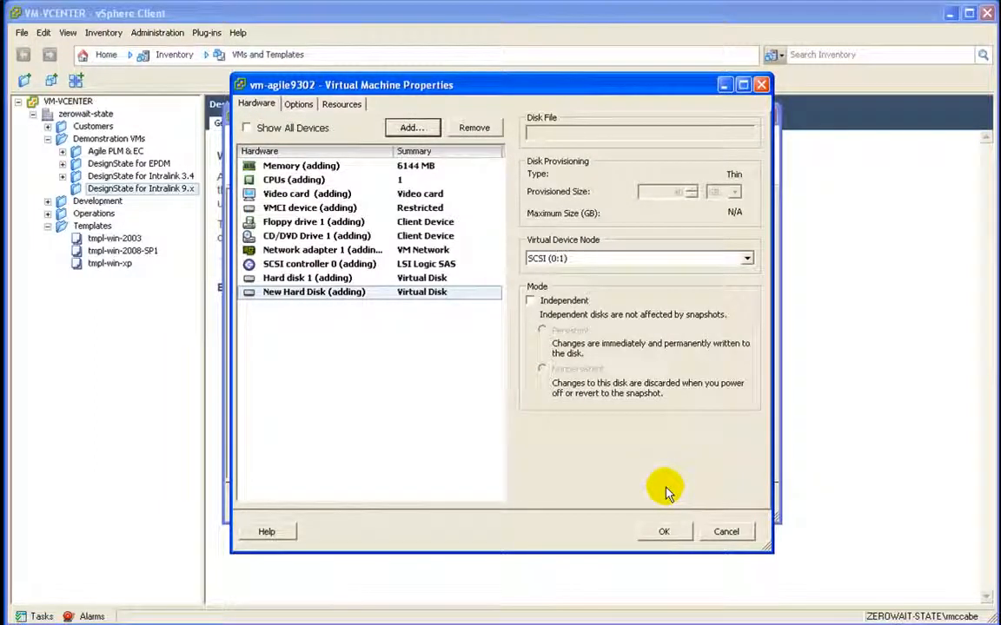
{"action": "left_click", "coordinate": [666, 532]}
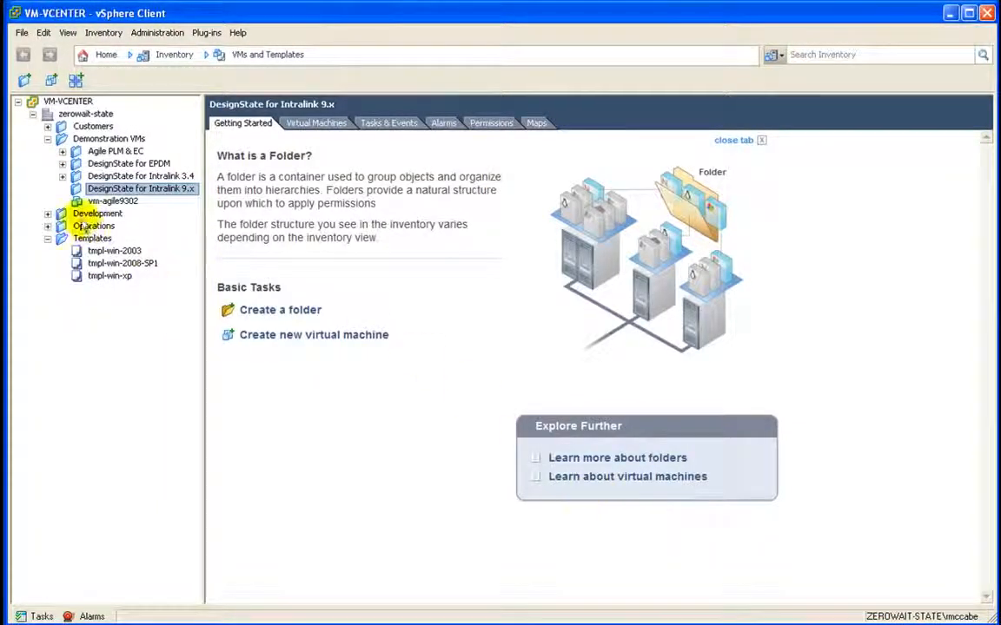
Step: Select vm-agile9302 and follow the Clone virtual machine task in Recent Tasks until Completed
{"action": "left_click", "coordinate": [100, 201]}
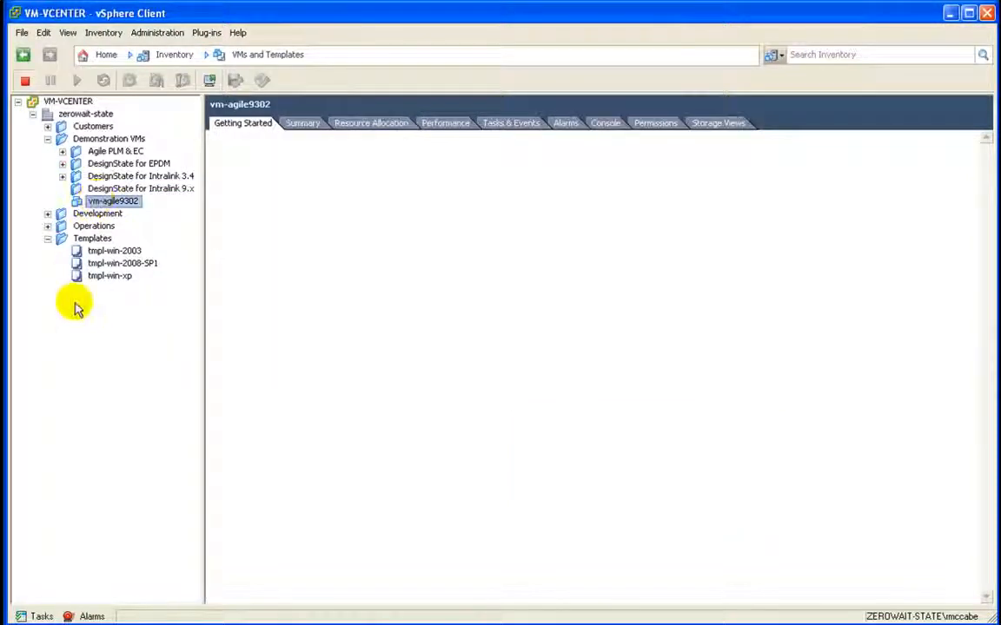
{"action": "left_click", "coordinate": [42, 617]}
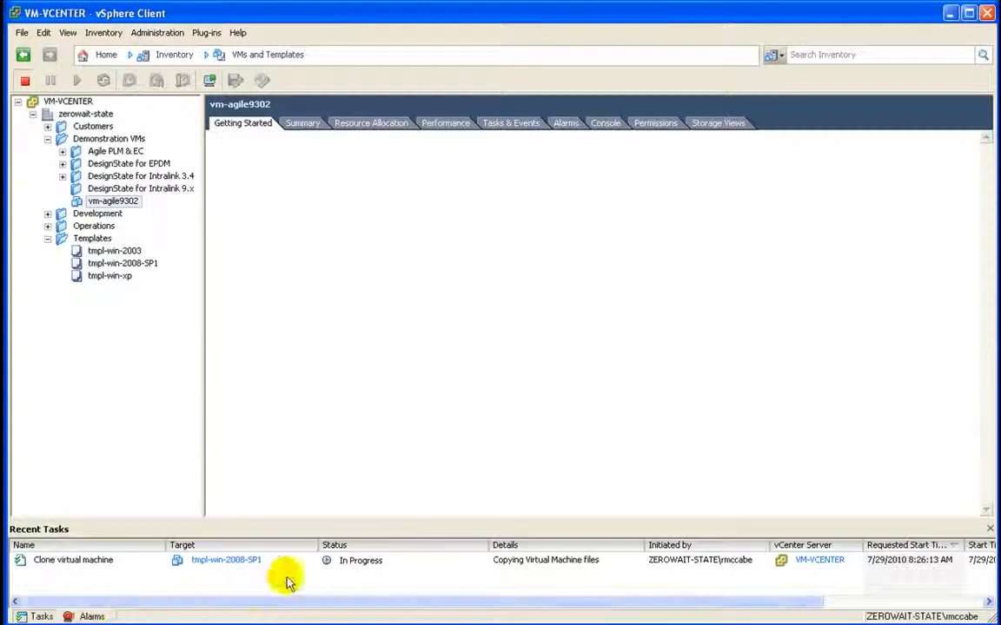
{"action": "left_click", "coordinate": [409, 562]}
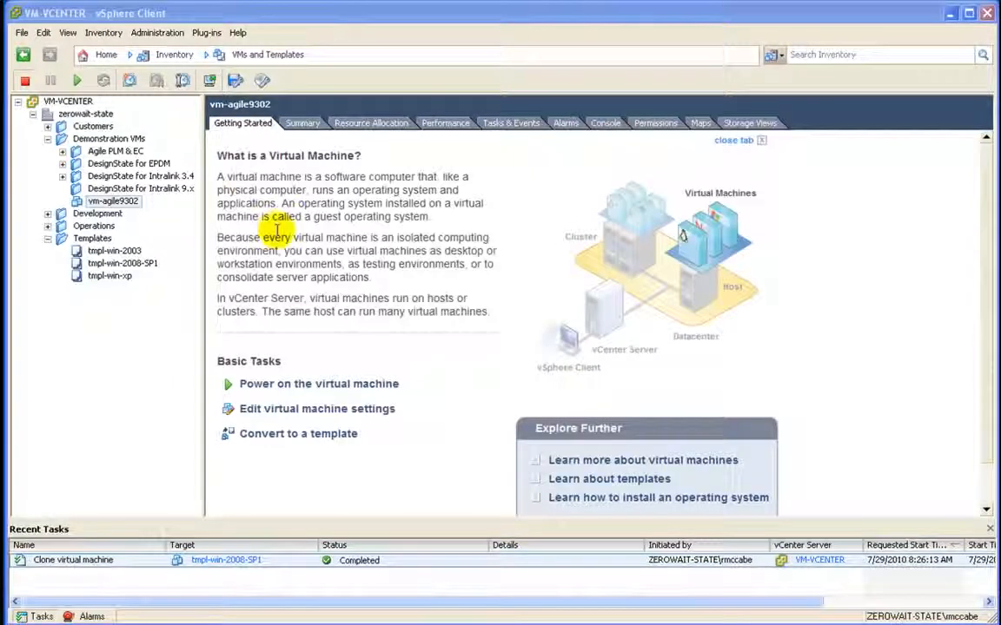
Step: Add a login line with the administrator account and its password to vm-agile9302's Summary notes
{"action": "left_click", "coordinate": [118, 200]}
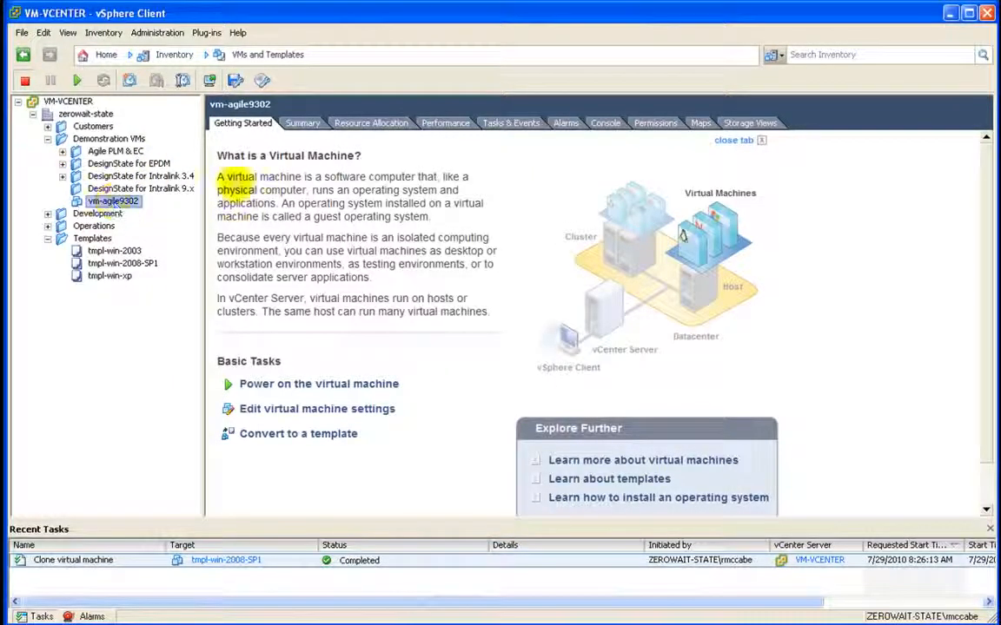
{"action": "left_click", "coordinate": [299, 126]}
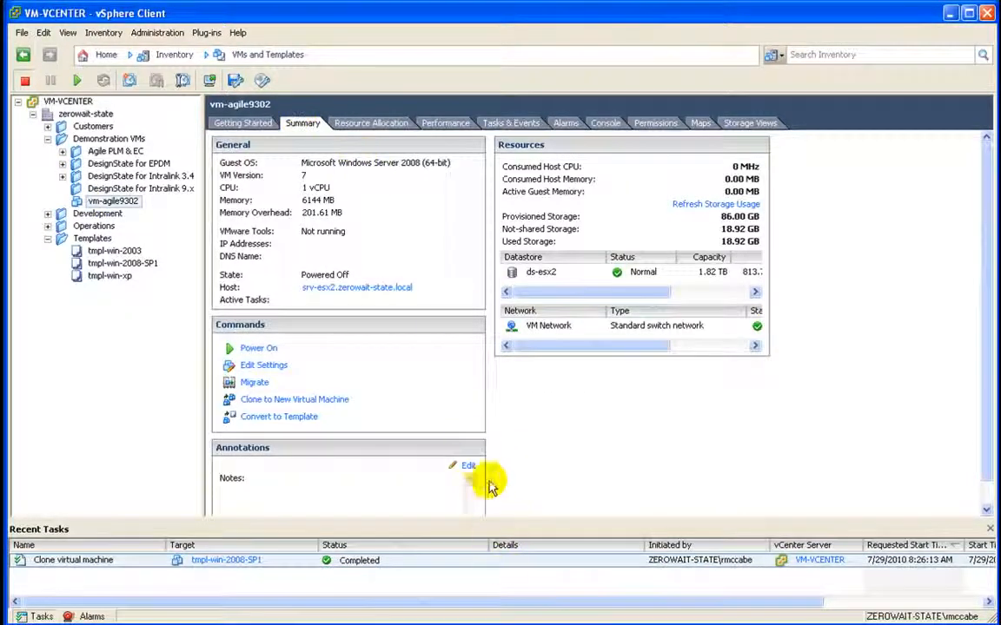
{"action": "left_click", "coordinate": [468, 469]}
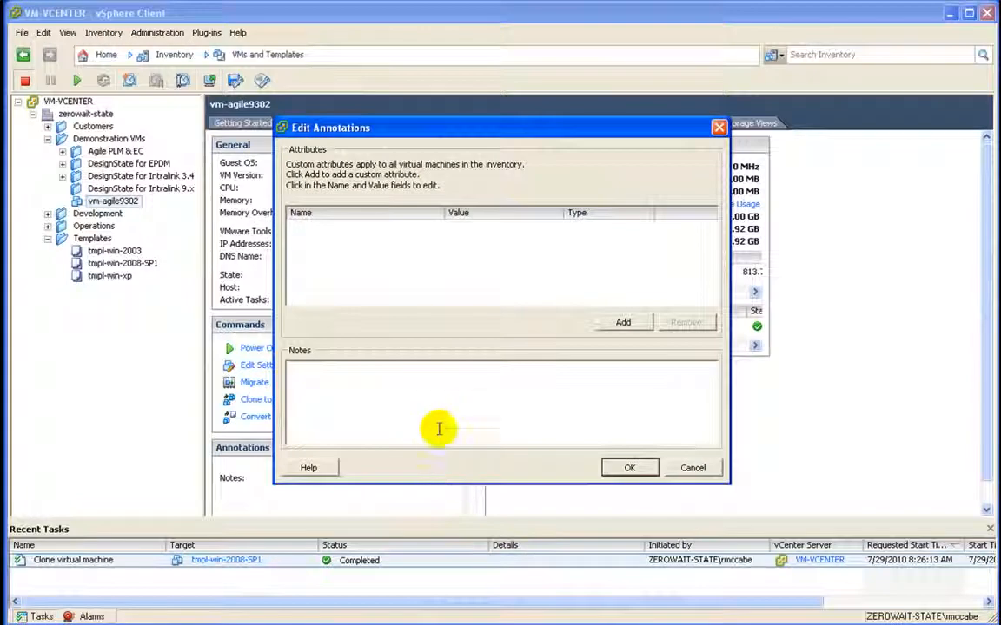
{"action": "type", "text": "Login: administrator/$abc1234"}
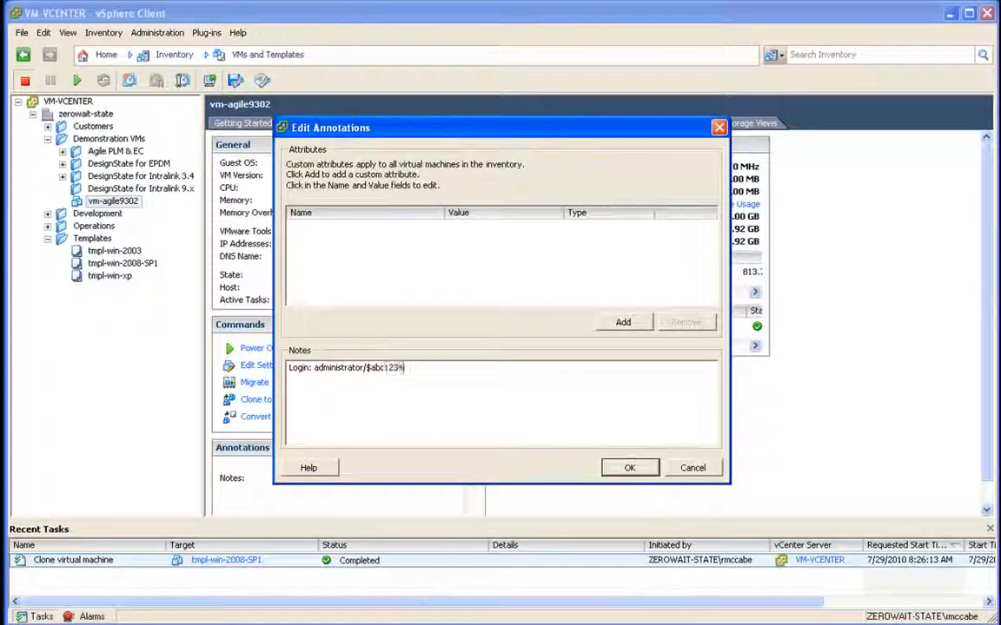
{"action": "left_click", "coordinate": [630, 467]}
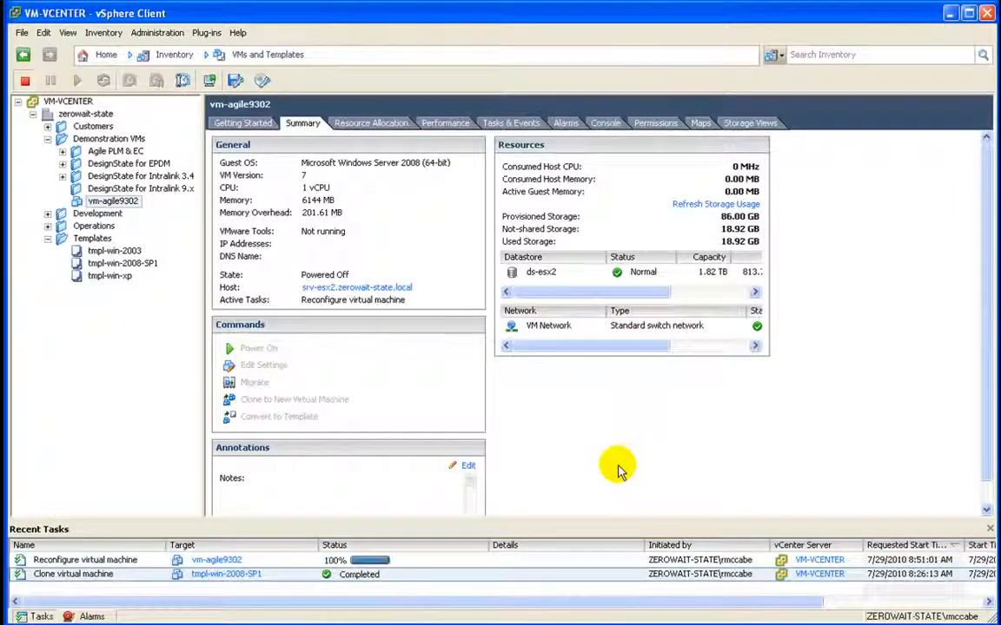
Step: Hide the Recent Tasks list and power on vm-agile9302
{"action": "left_click", "coordinate": [39, 616]}
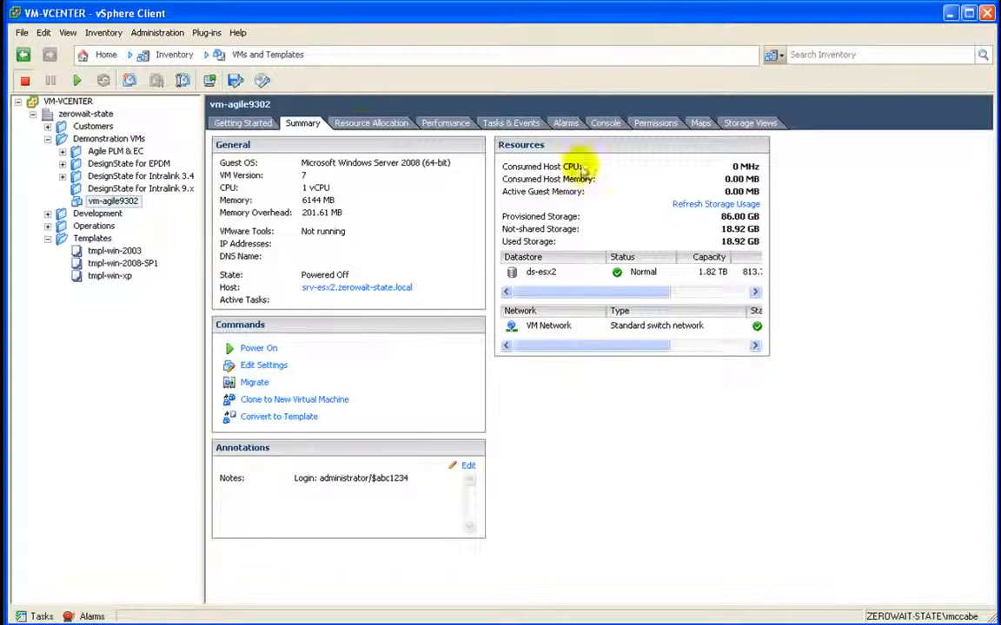
{"action": "right_click", "coordinate": [123, 201]}
{"action": "mouse_move", "coordinate": [139, 210]}
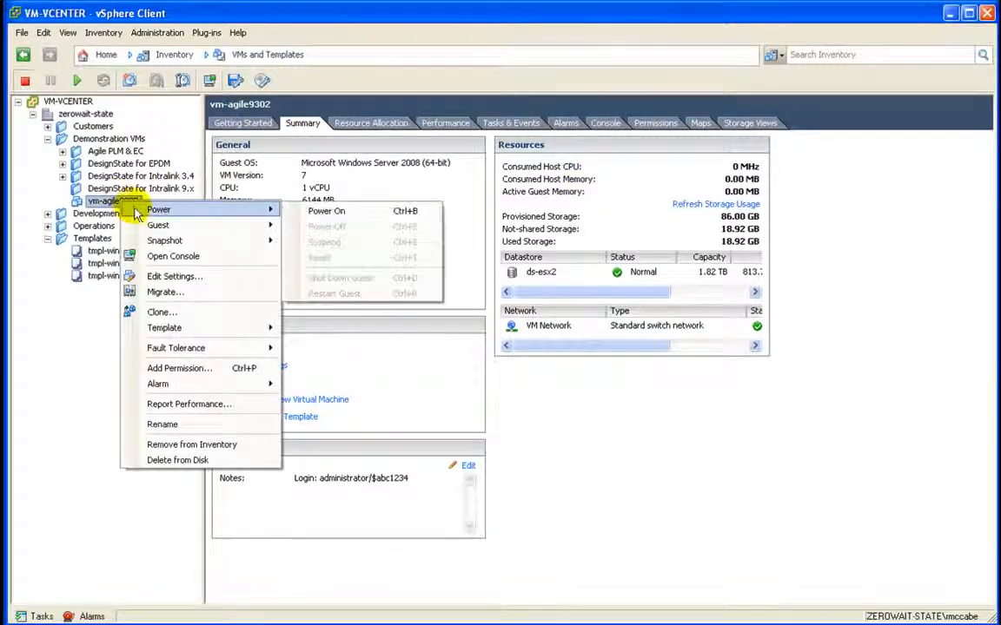
{"action": "left_click", "coordinate": [354, 211]}
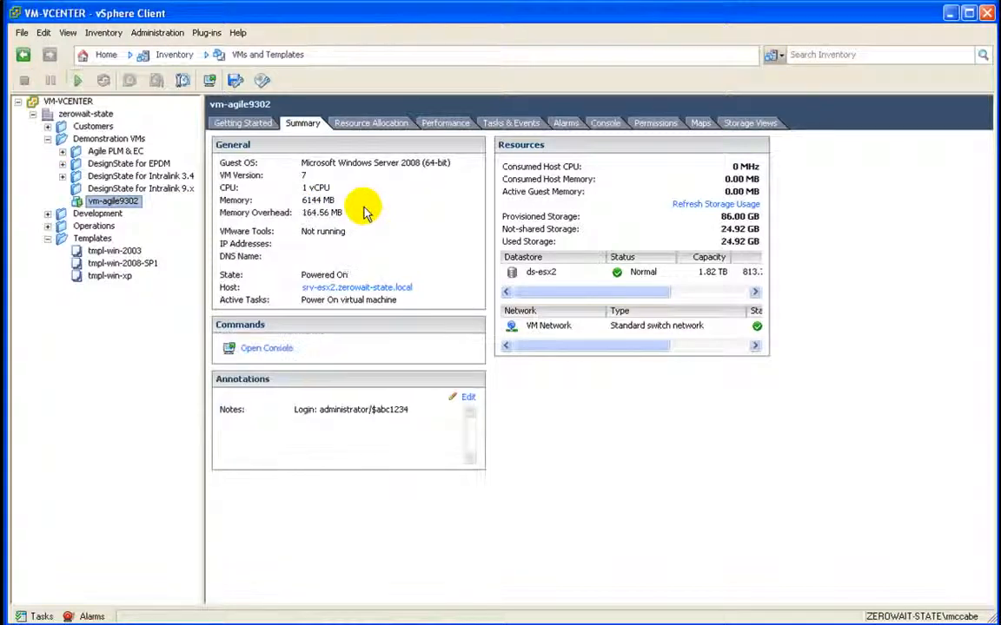
Step: Add a new notes line reading 'Static IP: 10.10.10.160'
{"action": "left_click", "coordinate": [468, 502]}
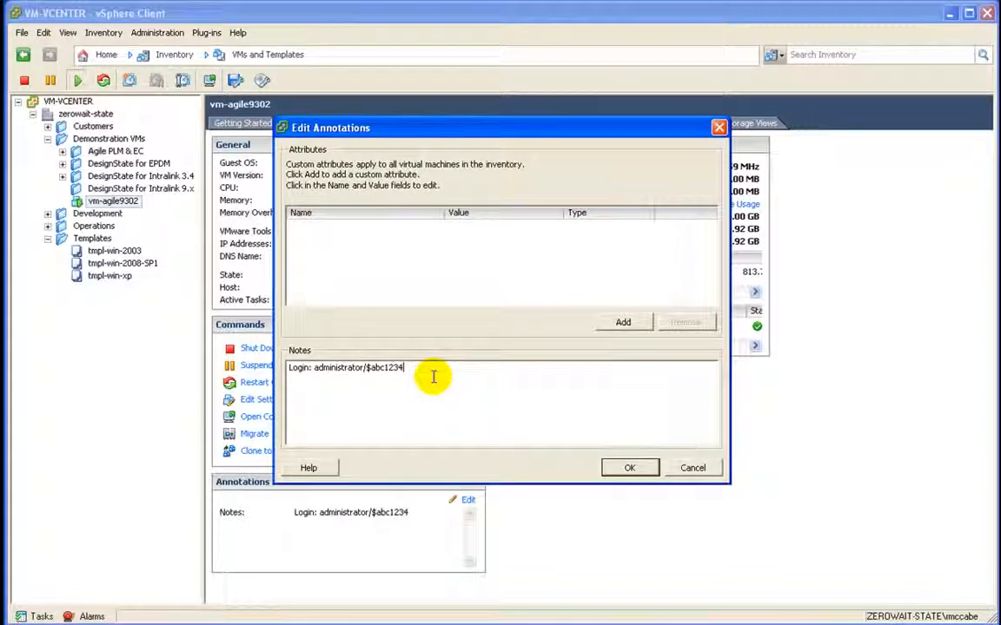
{"action": "key", "text": "Return"}
{"action": "type", "text": "Static IP: 10.10.10.1"}
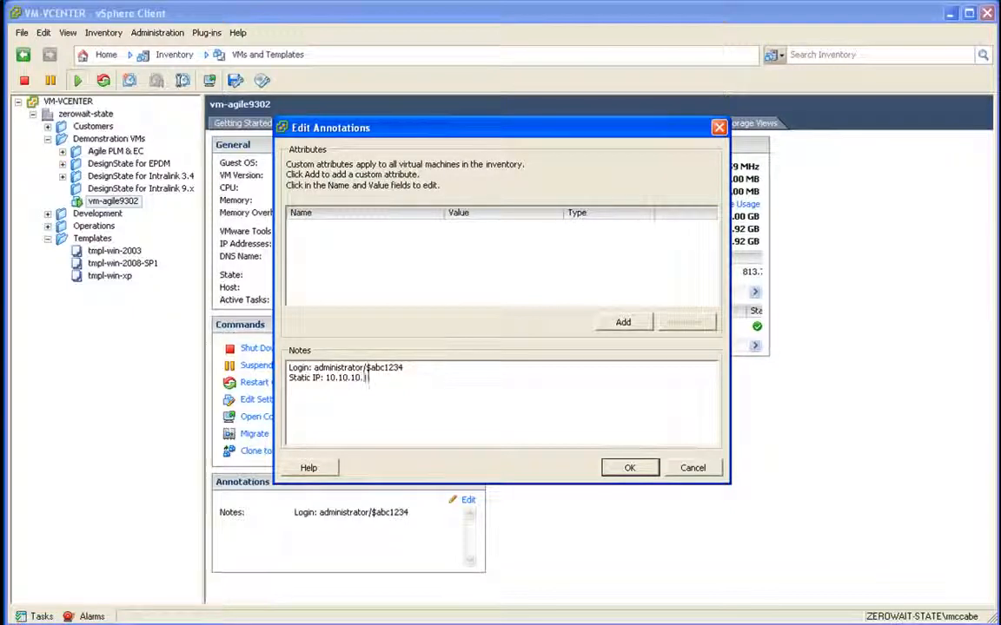
{"action": "type", "text": "60"}
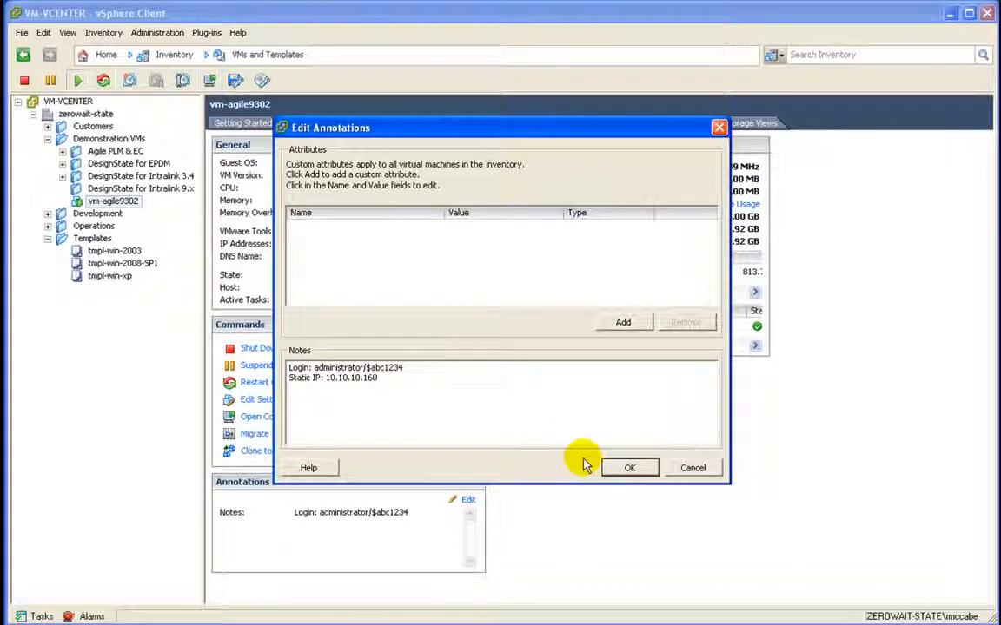
{"action": "key", "text": "Return"}
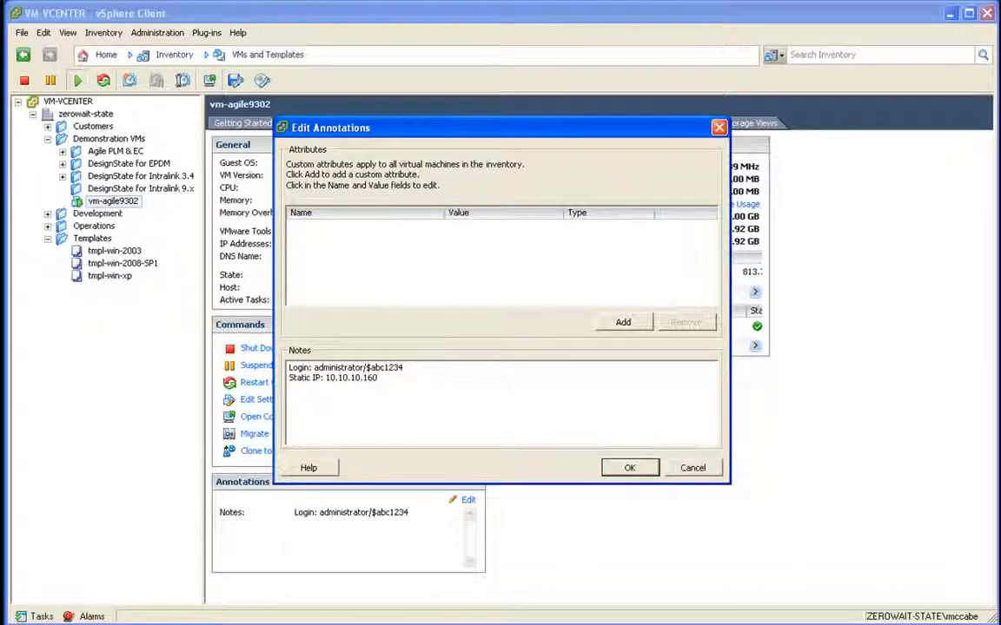
Step: Save the notes and log in to the guest Windows Server console as Administrator
{"action": "left_click", "coordinate": [627, 468]}
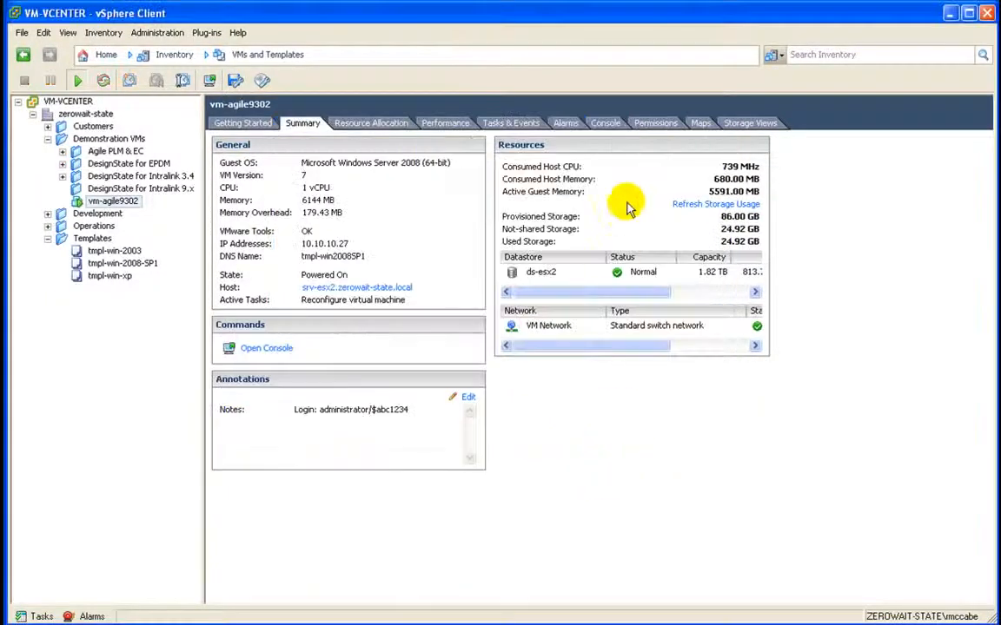
{"action": "left_click", "coordinate": [612, 127]}
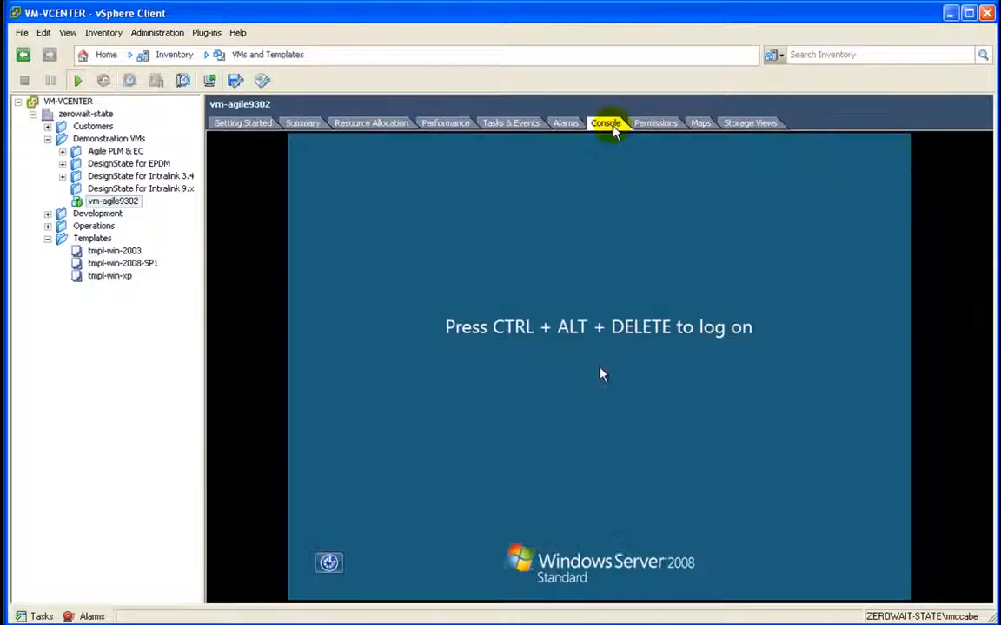
{"action": "left_click", "coordinate": [567, 241]}
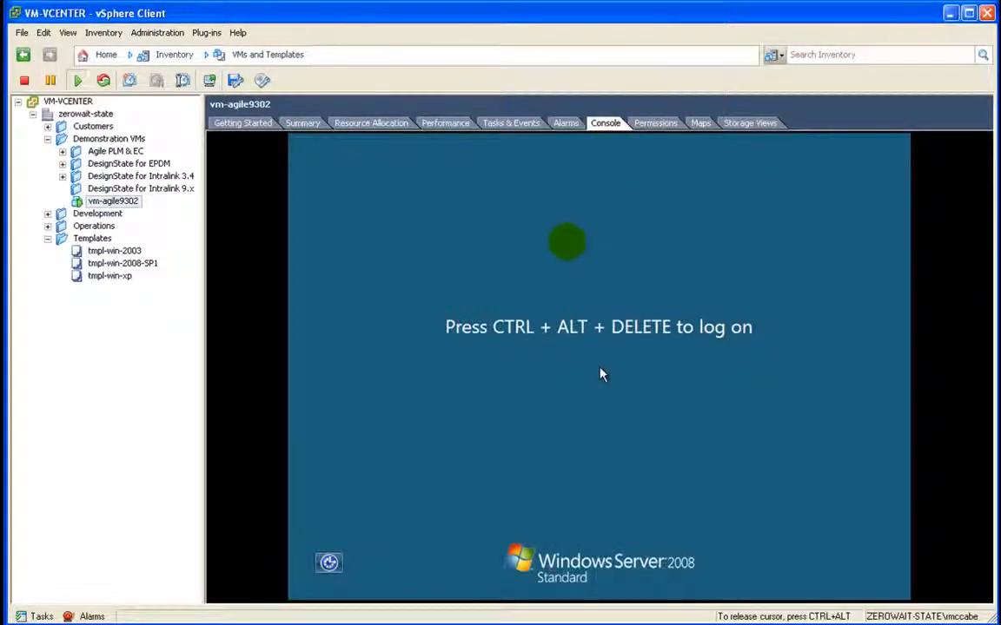
{"action": "key", "text": "ctrl+alt+Insert"}
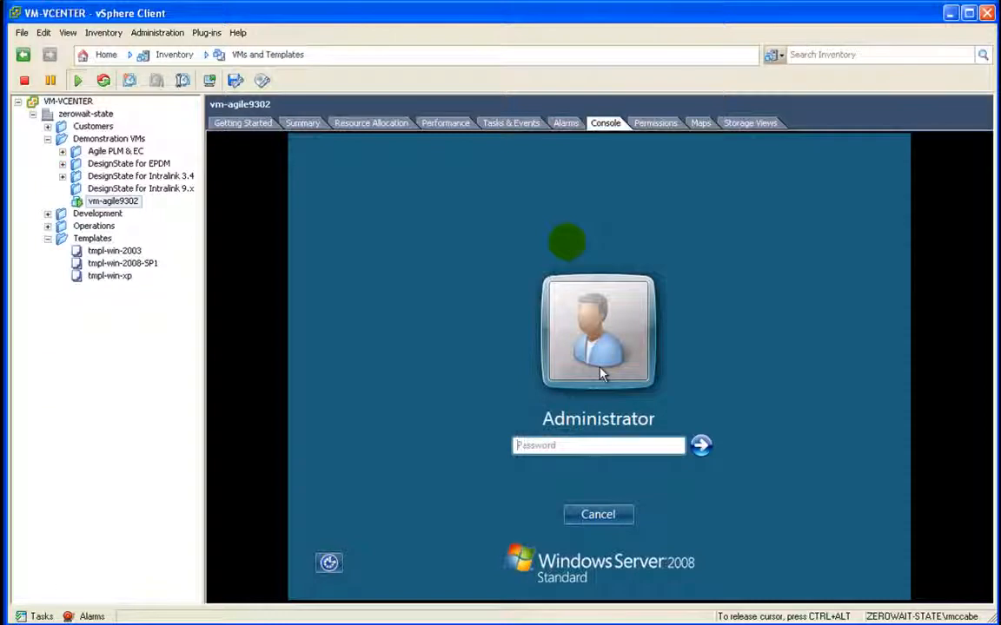
{"action": "type", "text": "•••••••"}
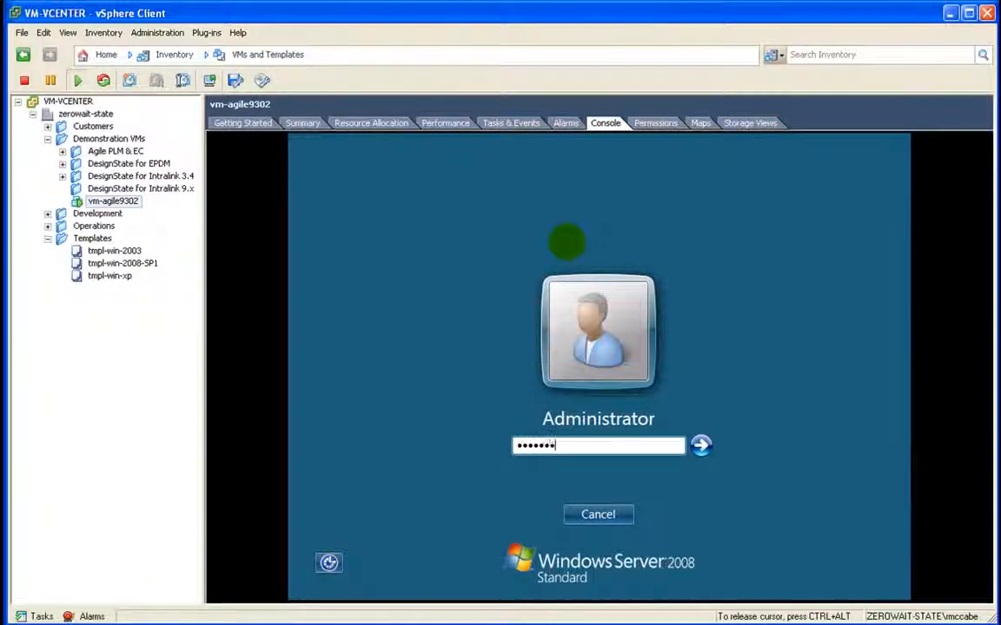
{"action": "key", "text": "Return"}
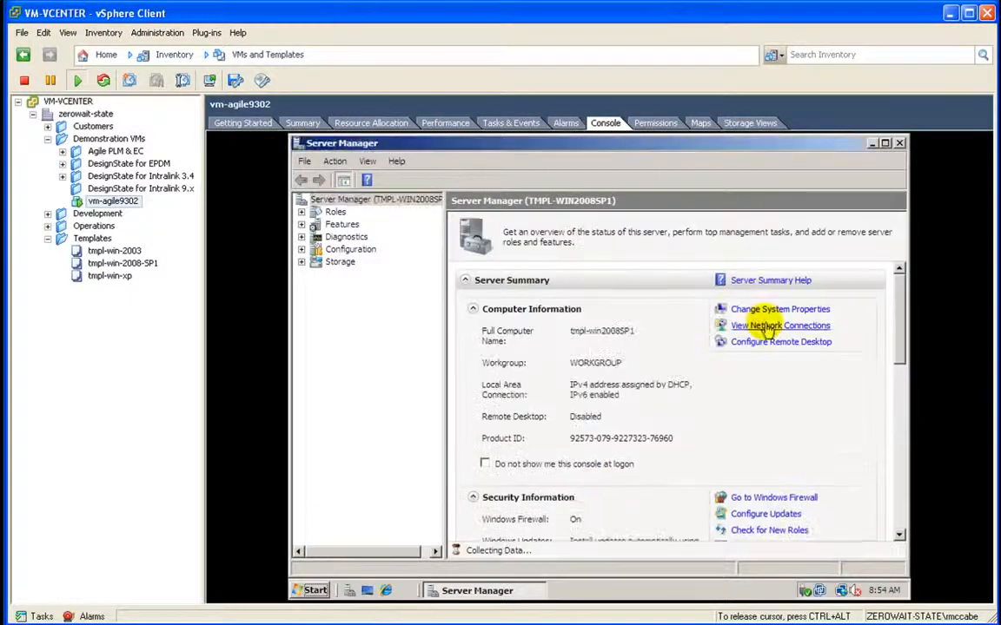
Step: Give the guest's Local Area Connection the static IPv4 address 10.10.10.40
{"action": "left_click", "coordinate": [757, 326]}
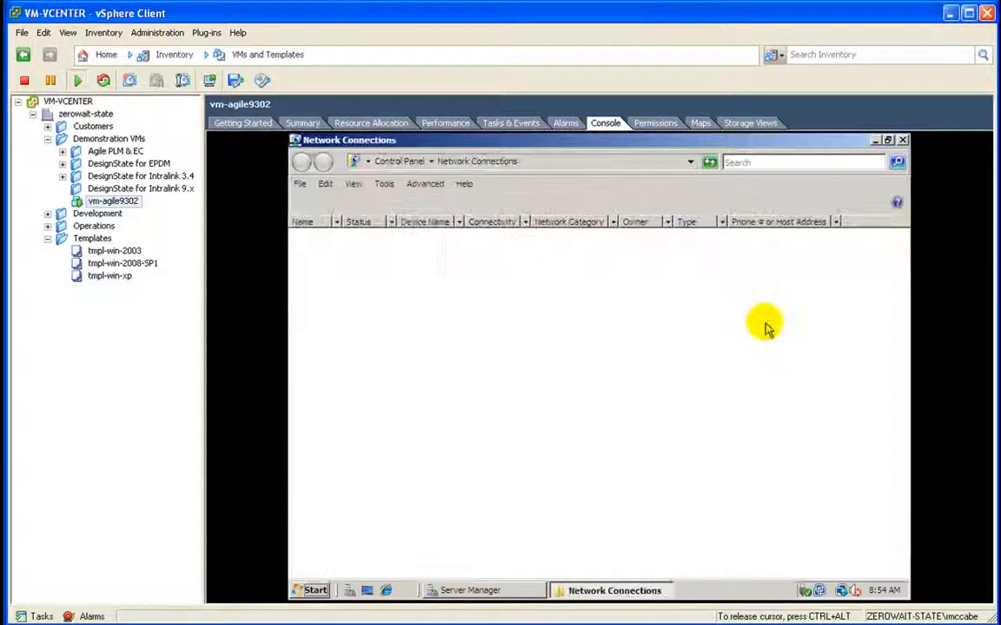
{"action": "right_click", "coordinate": [366, 274]}
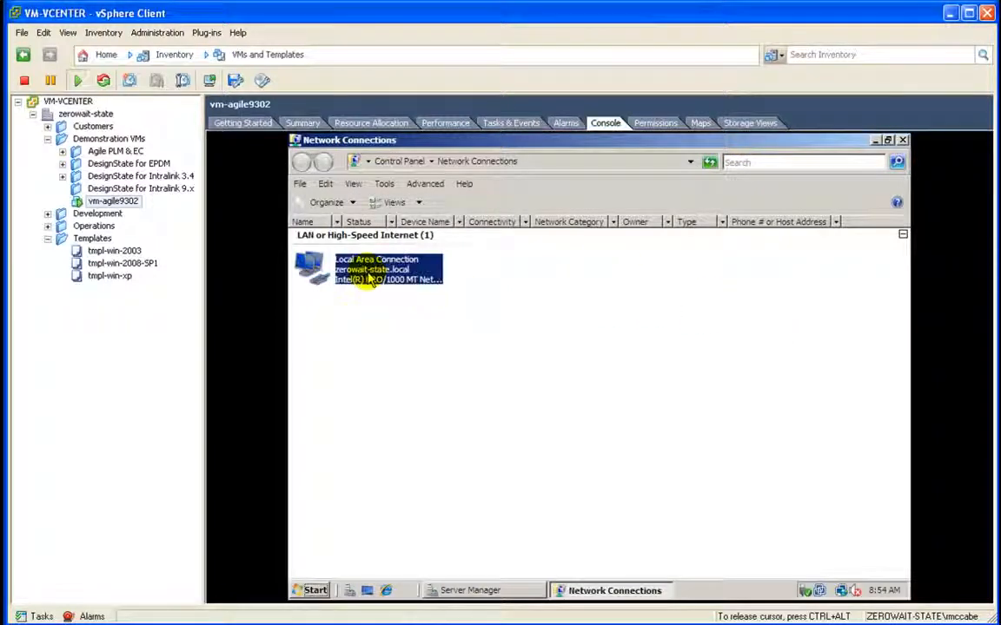
{"action": "left_click", "coordinate": [380, 397]}
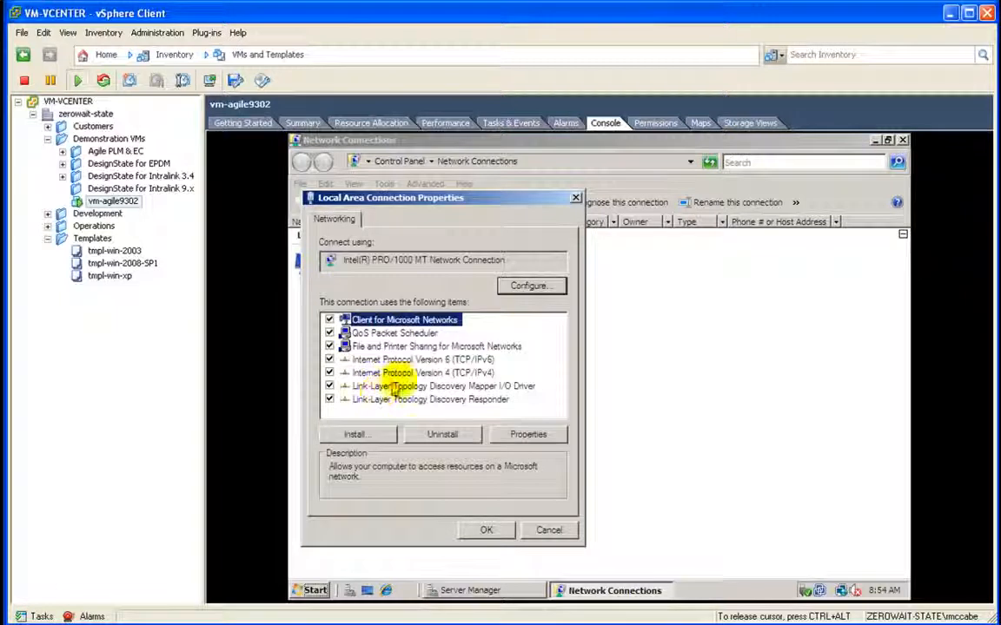
{"action": "left_click", "coordinate": [406, 373]}
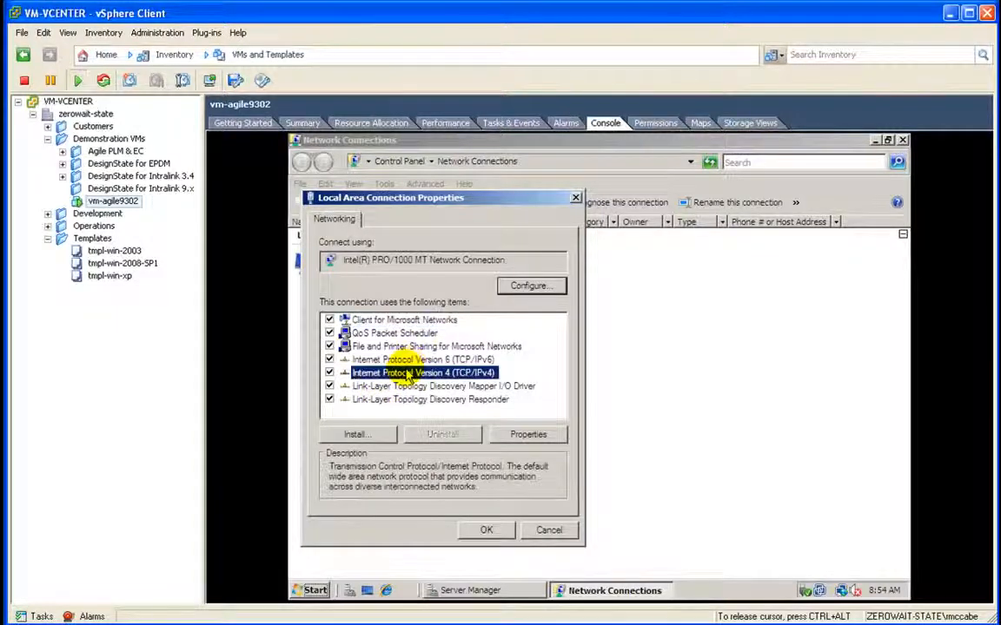
{"action": "left_click", "coordinate": [524, 435]}
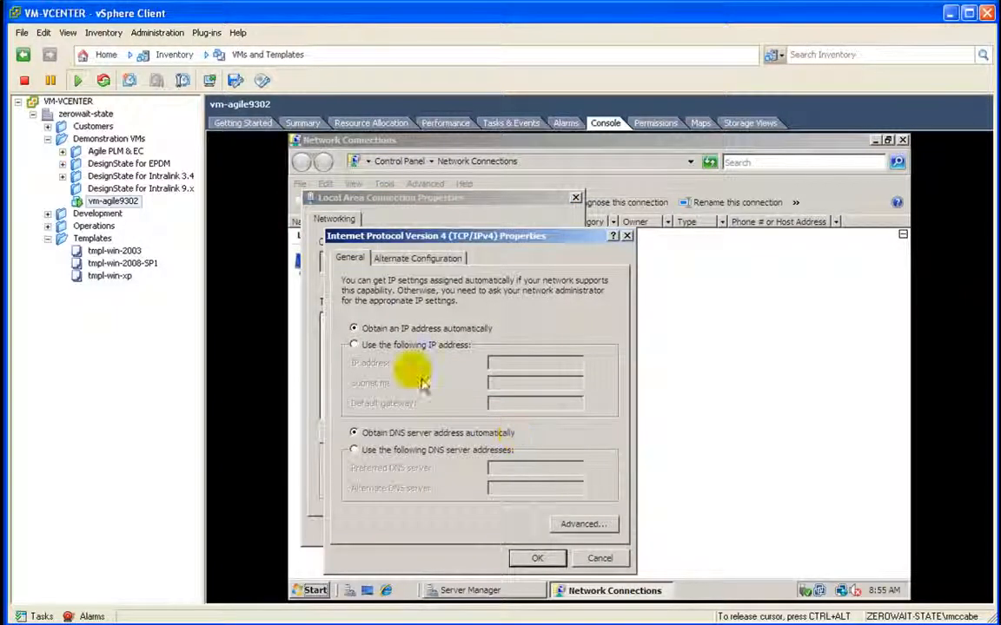
{"action": "left_click", "coordinate": [405, 346]}
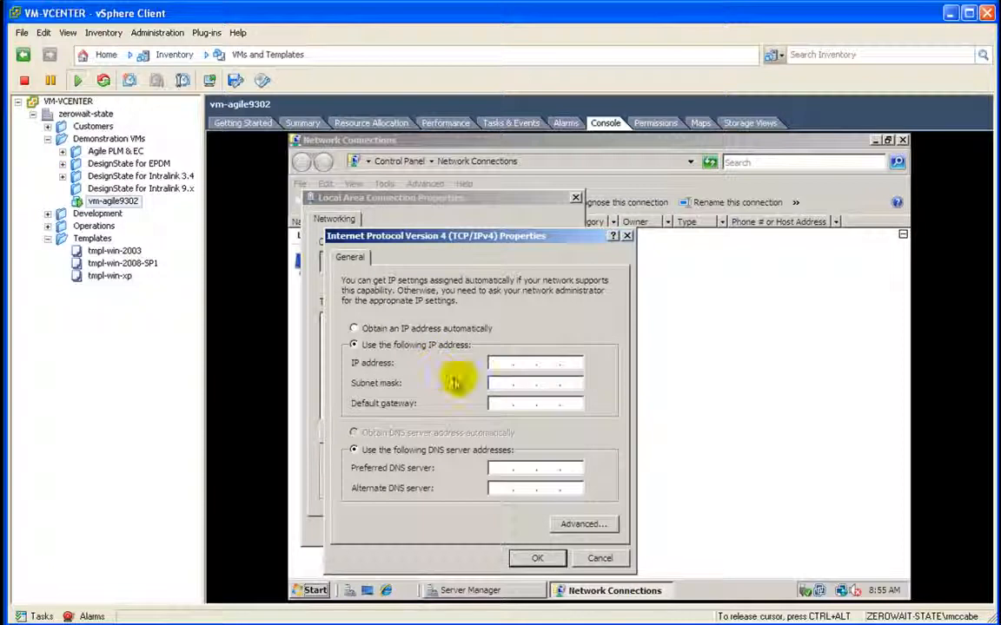
{"action": "type", "text": "10 . 10 . 10 . 40"}
Step: Enter the subnet mask, a 10.10.10 gateway, and DNS server 10.10.10.155, then apply
{"action": "left_click", "coordinate": [500, 383]}
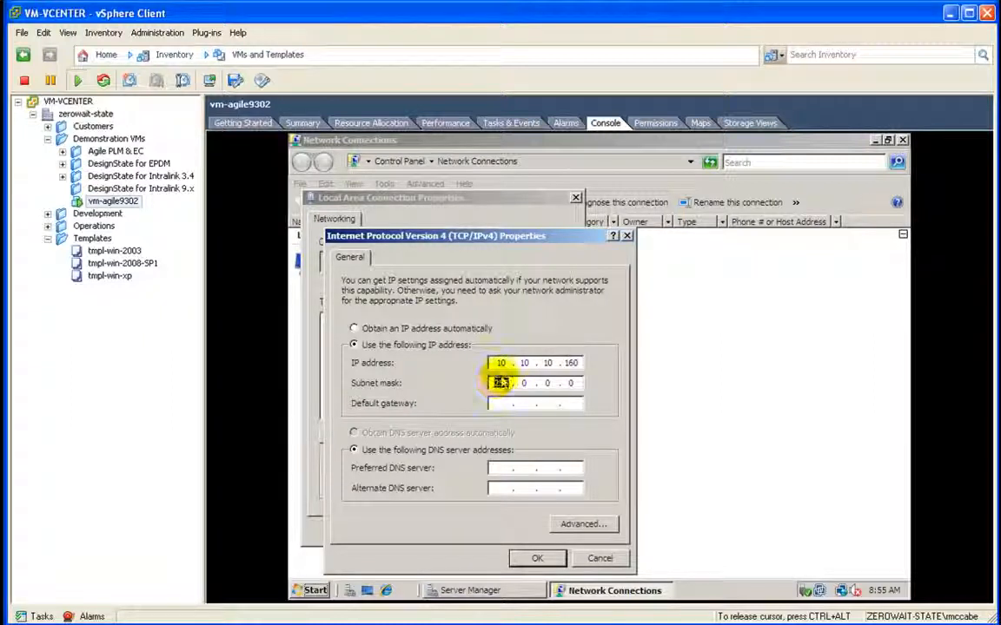
{"action": "type", "text": "255 . "}
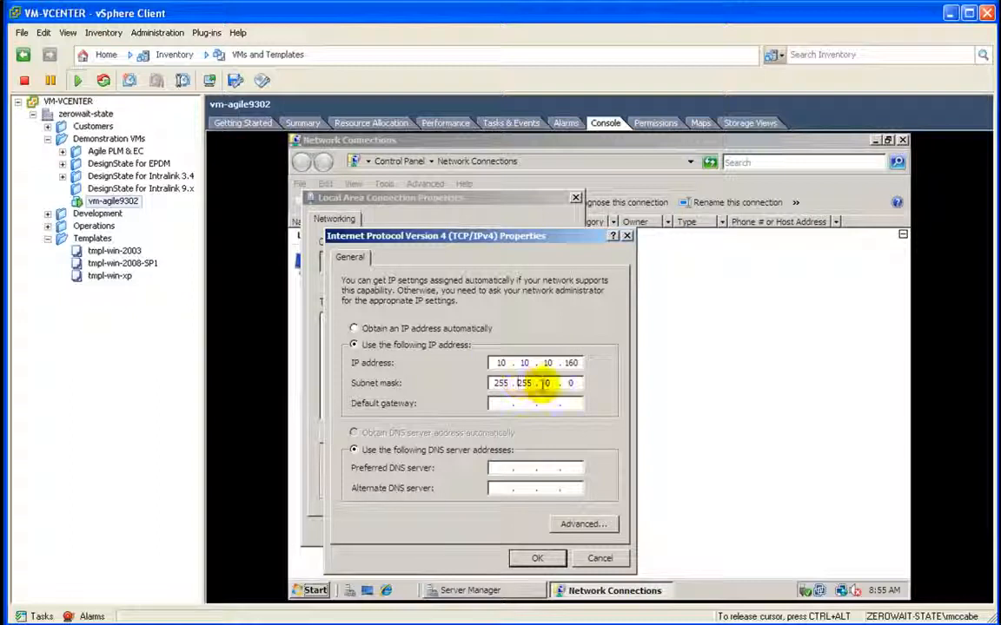
{"action": "type", "text": "255"}
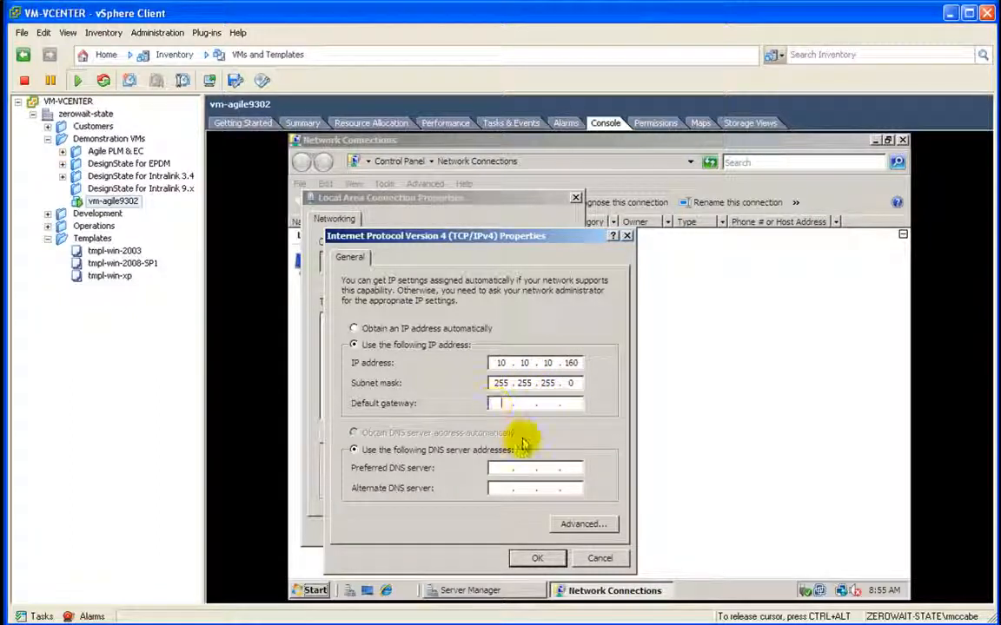
{"action": "key", "text": "Tab"}
{"action": "type", "text": "10 . "}
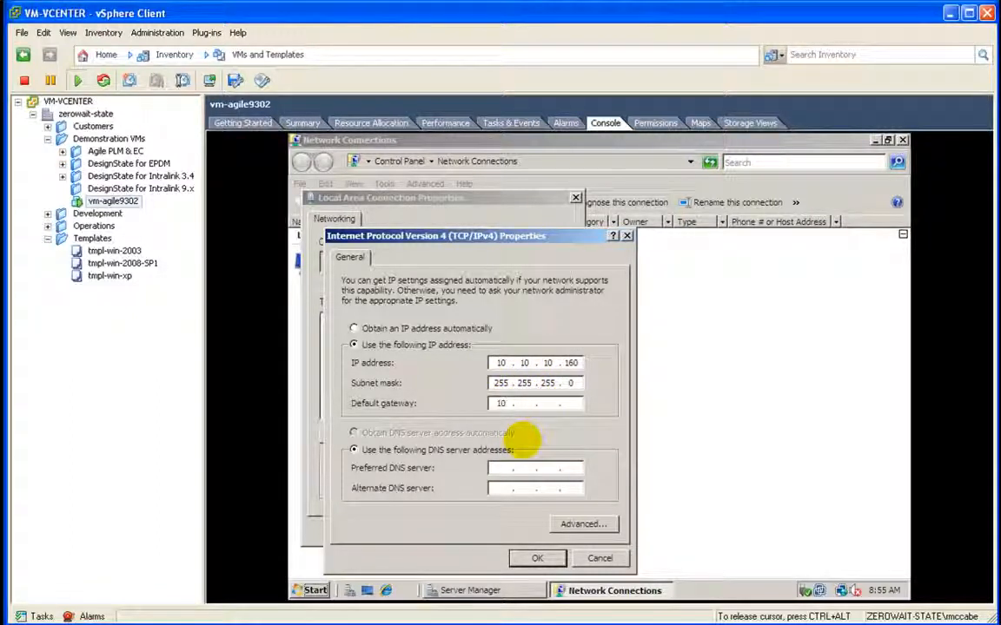
{"action": "type", "text": "10 . 10 ."}
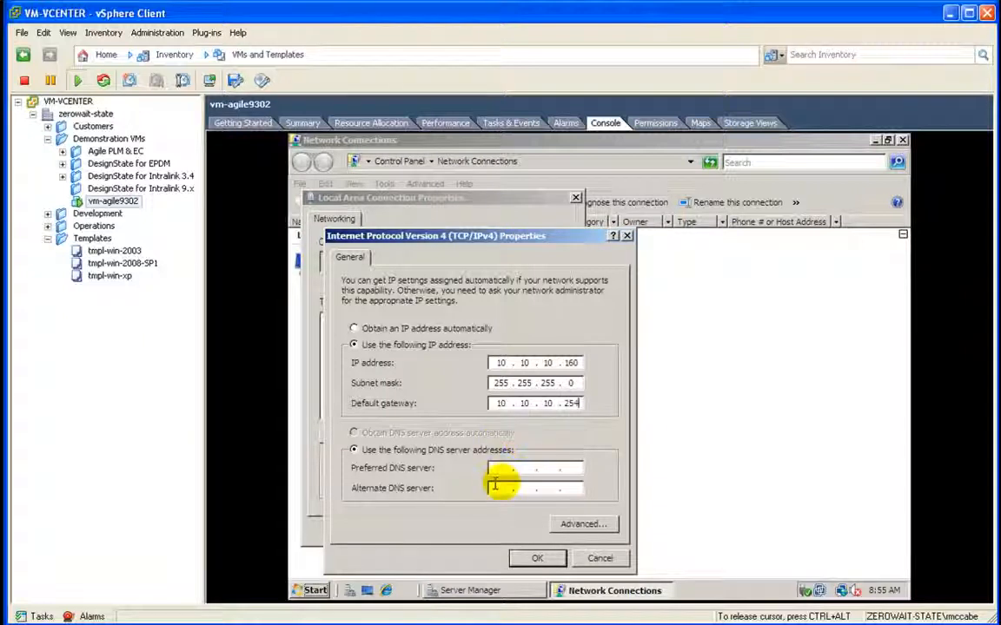
{"action": "left_click", "coordinate": [501, 468]}
{"action": "type", "text": "10 . 10 . 10 . 155"}
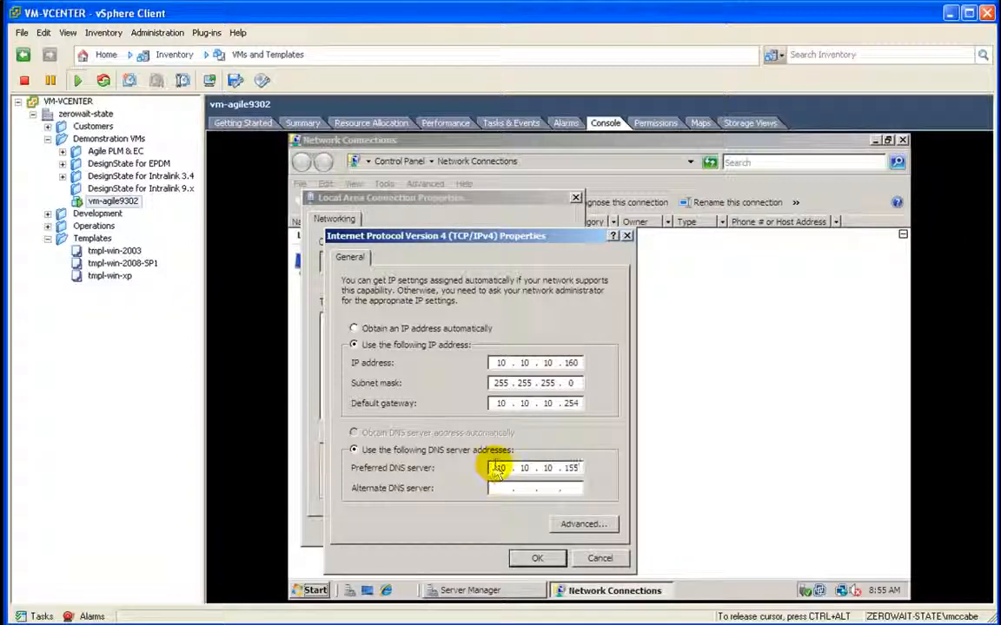
{"action": "left_click", "coordinate": [527, 557]}
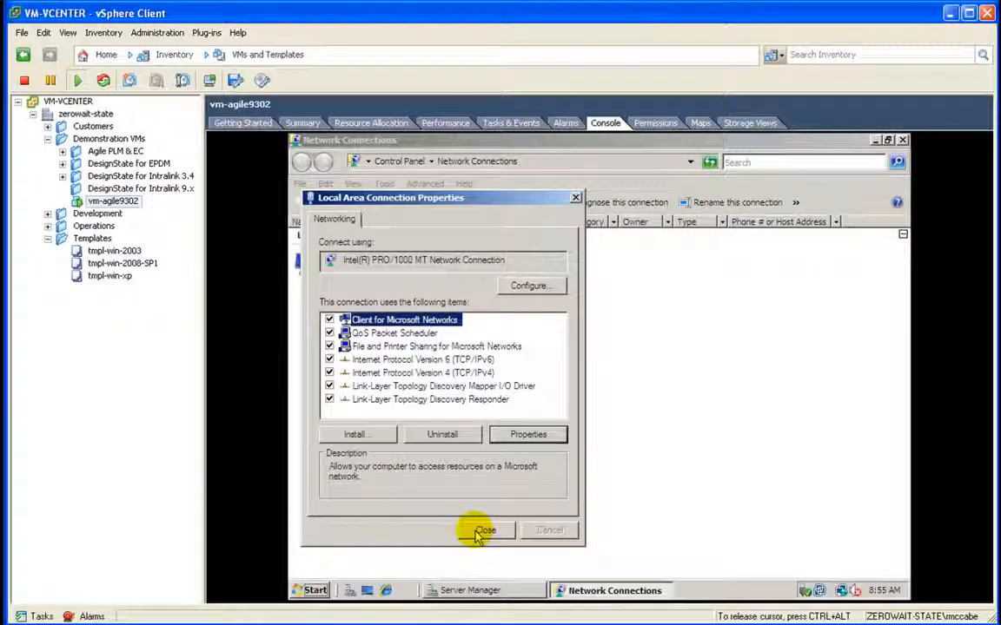
Step: Disable IPv6 on the connection and shrink the Network Connections window
{"action": "left_click", "coordinate": [329, 360]}
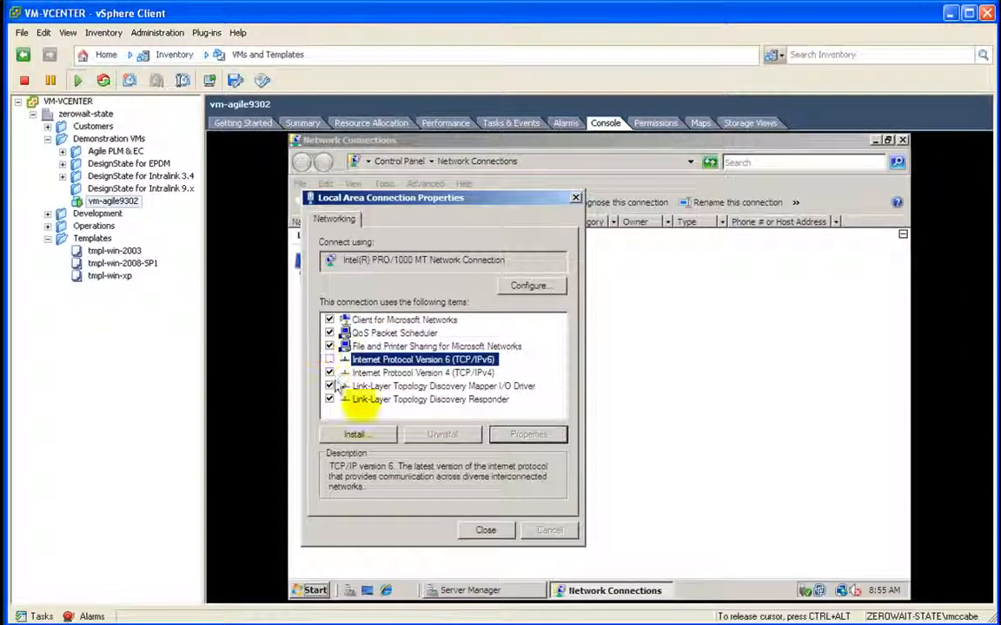
{"action": "left_click", "coordinate": [485, 532]}
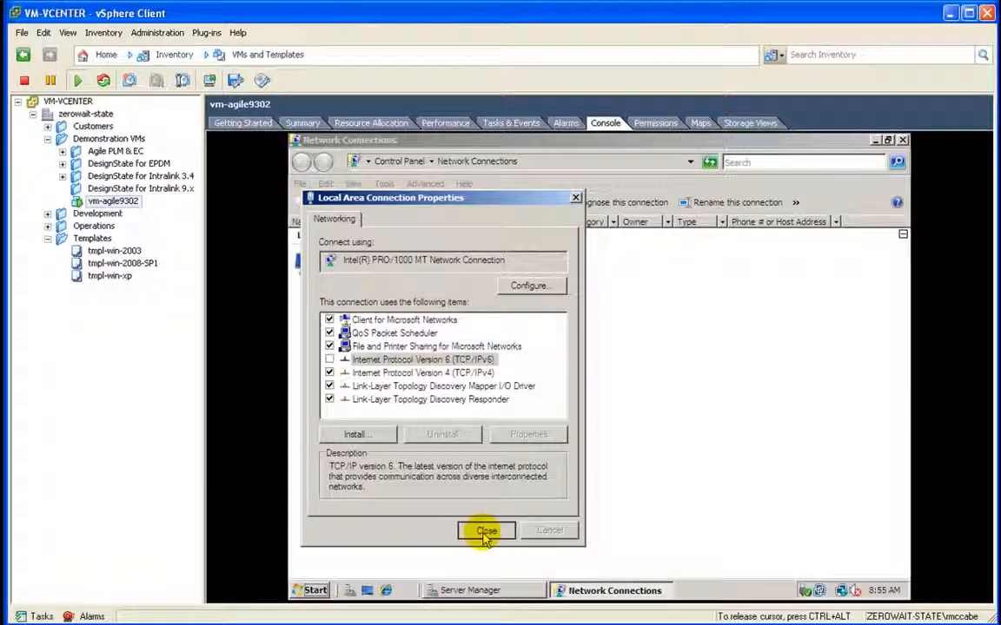
{"action": "left_click", "coordinate": [485, 531]}
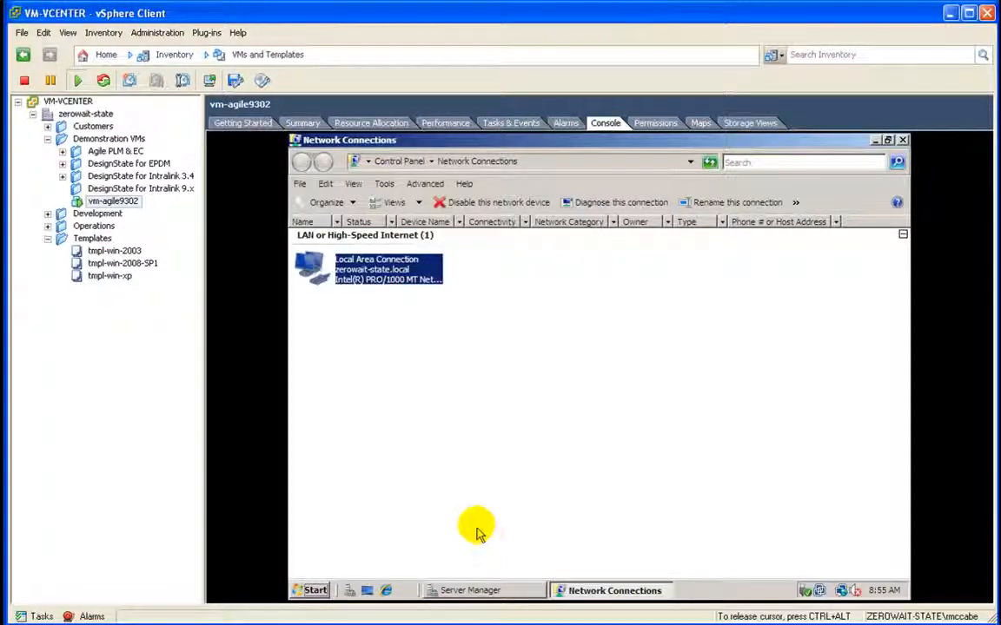
{"action": "double_click", "coordinate": [691, 141]}
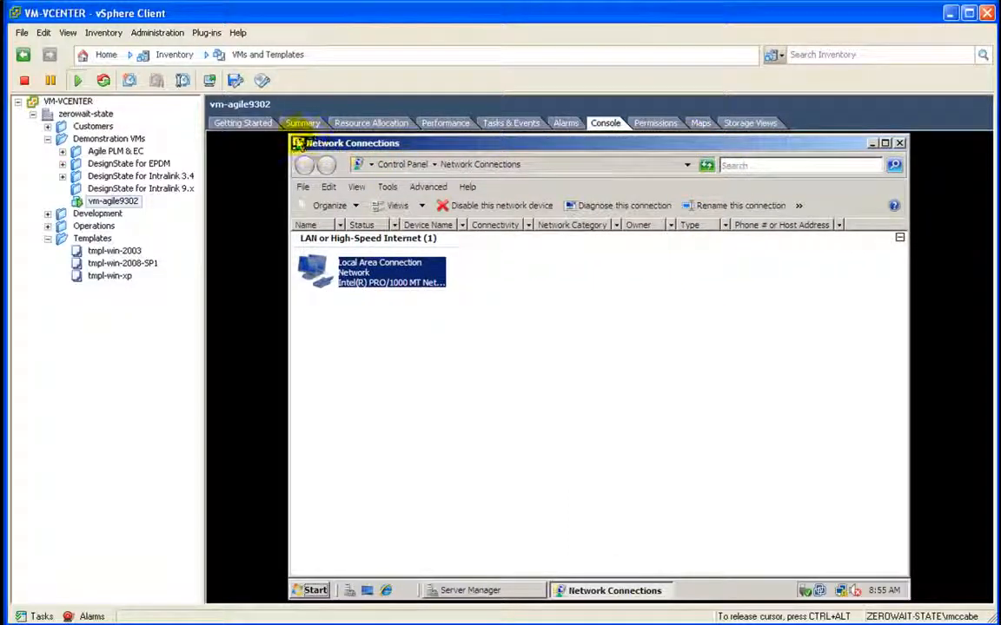
{"action": "left_click_drag", "start_coordinate": [293, 138], "coordinate": [386, 231]}
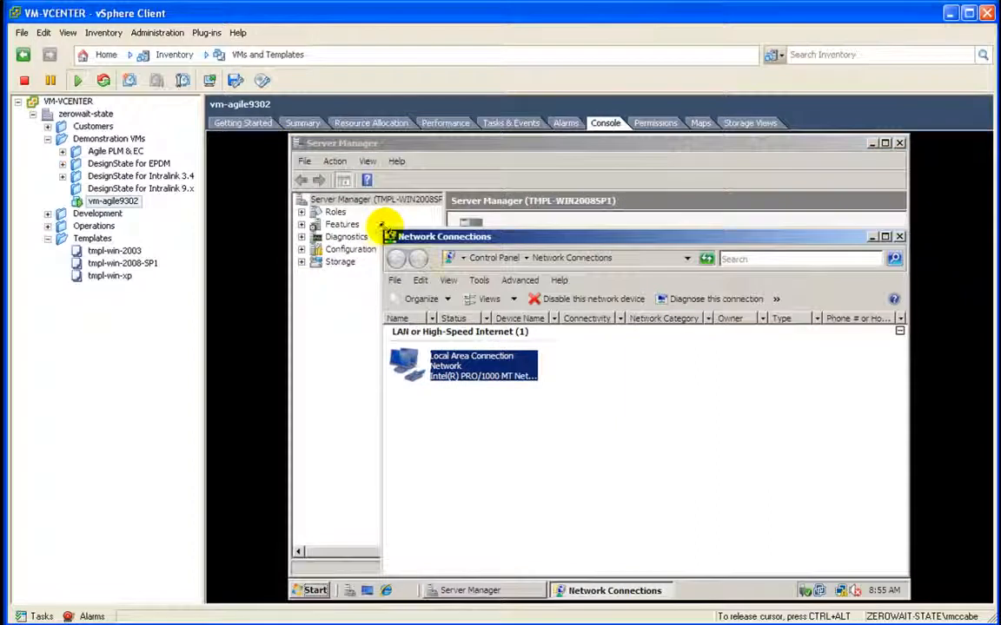
Step: Rename the guest computer to vm-agile9302 in System Properties and choose Restart Later
{"action": "left_click", "coordinate": [899, 236]}
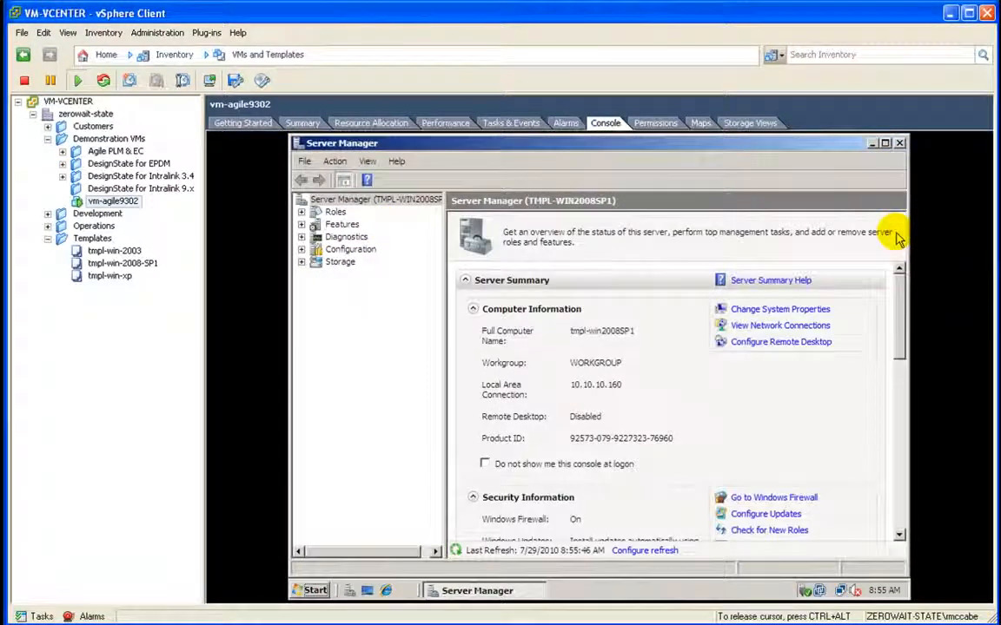
{"action": "left_click", "coordinate": [792, 313]}
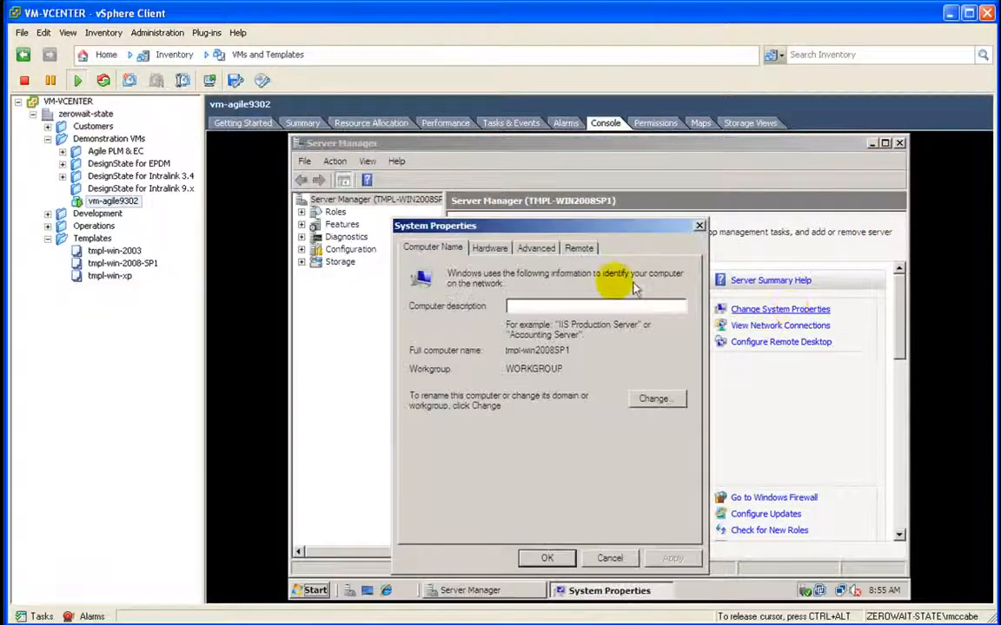
{"action": "left_click", "coordinate": [648, 403]}
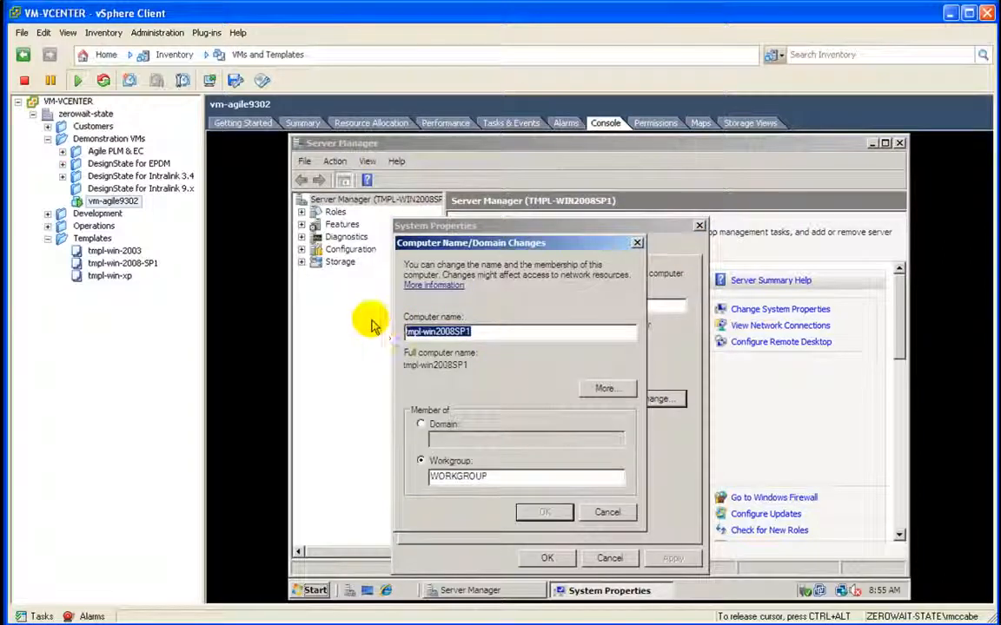
{"action": "type", "text": "vm-agile9302"}
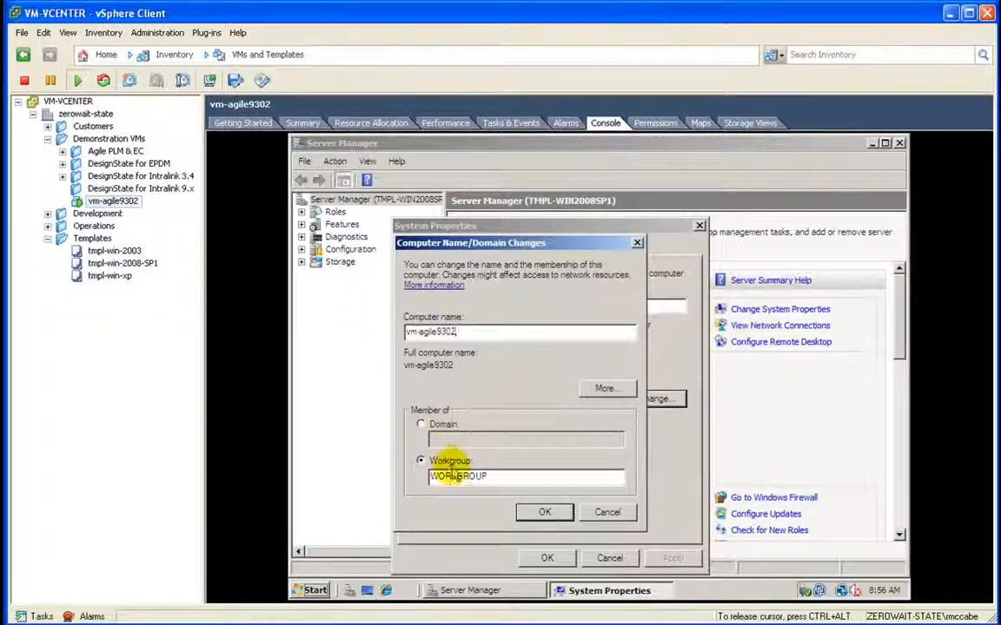
{"action": "left_click", "coordinate": [530, 516]}
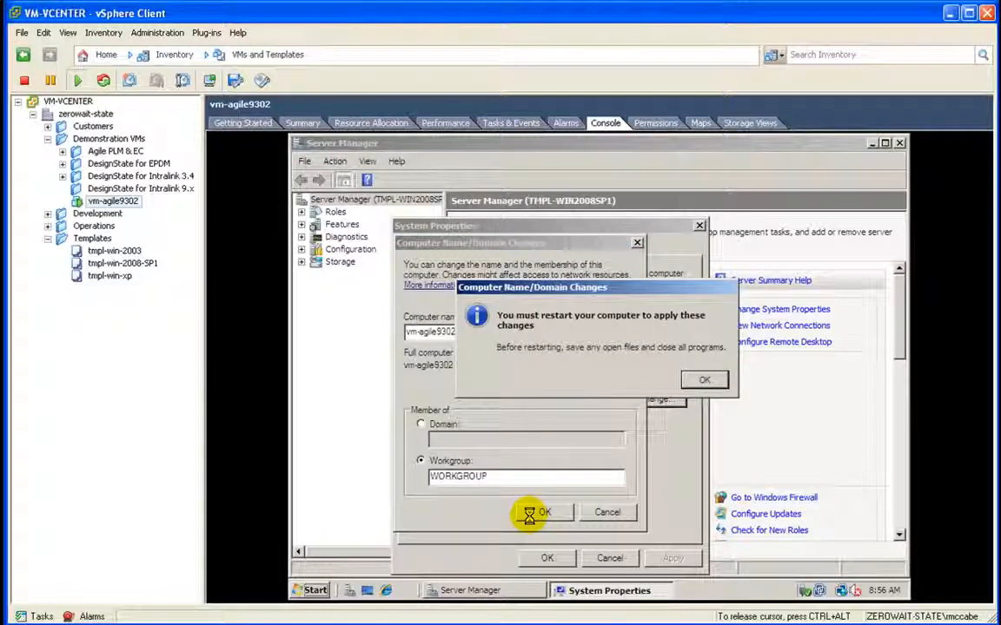
{"action": "left_click", "coordinate": [699, 380]}
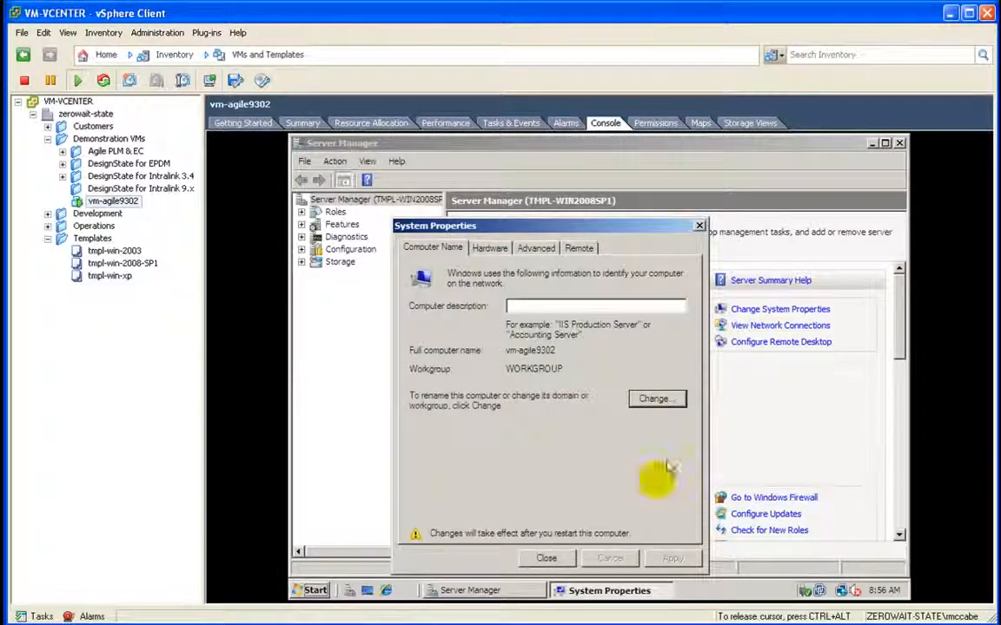
{"action": "left_click", "coordinate": [550, 558]}
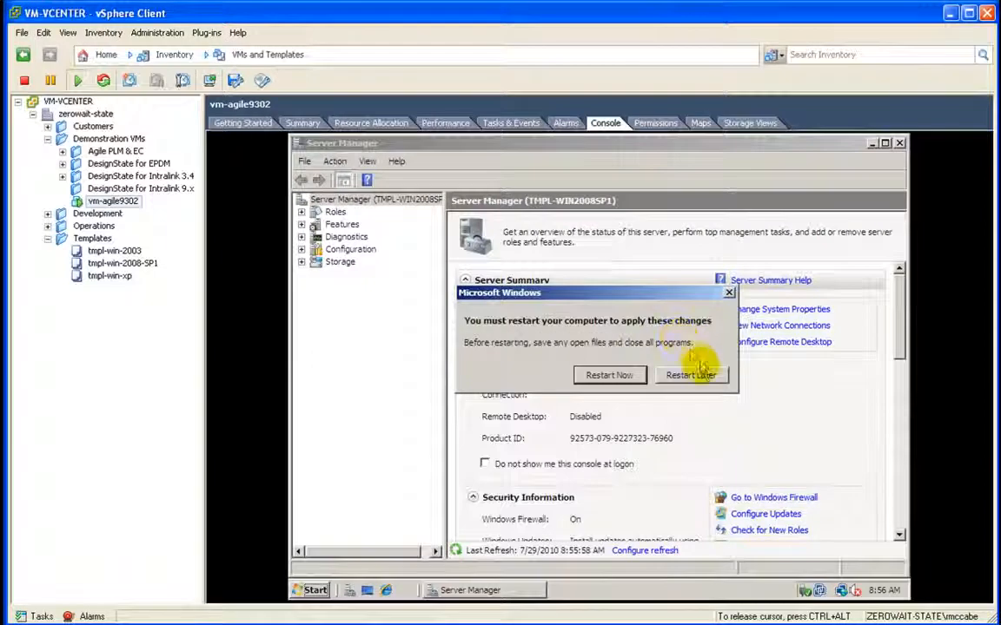
{"action": "left_click", "coordinate": [699, 376]}
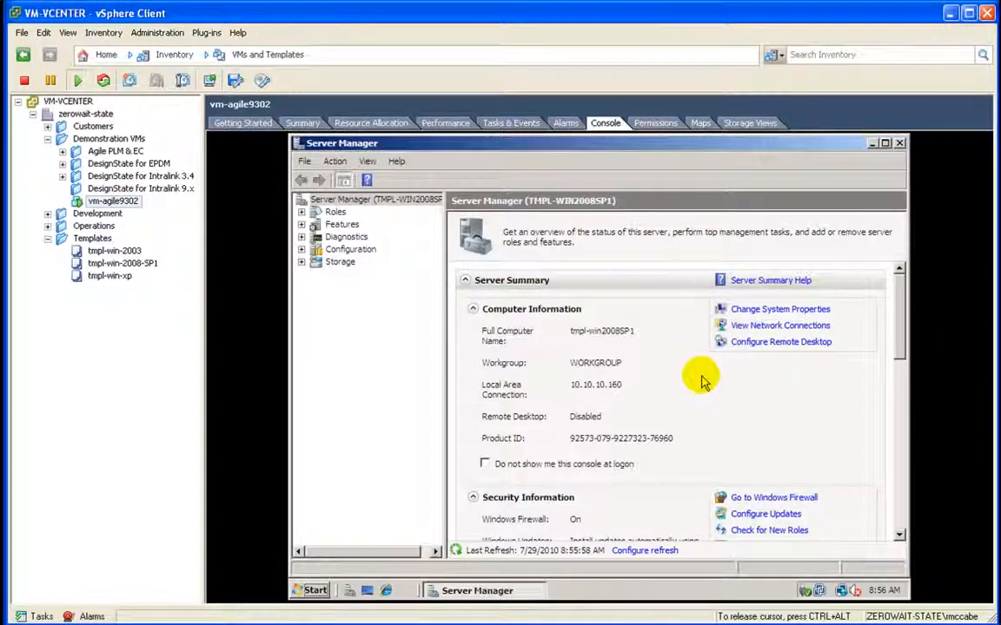
Step: Restart the guest with the shutdown comment 'set up computer for LOB applications'
{"action": "scroll", "coordinate": [702, 382], "scroll_direction": "down", "scroll_amount": 5}
{"action": "scroll", "coordinate": [700, 383], "scroll_direction": "up", "scroll_amount": 3}
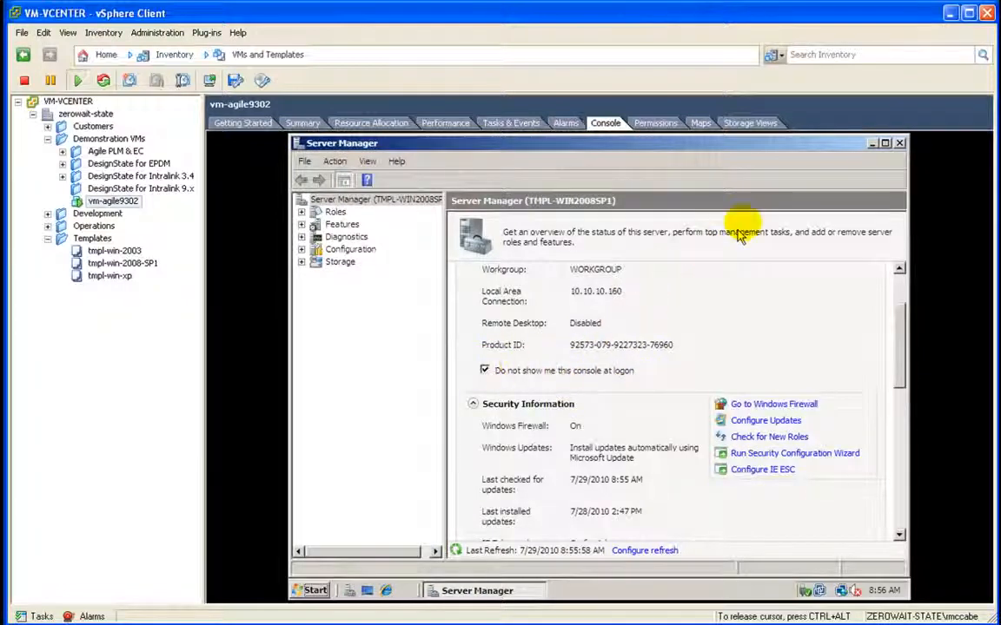
{"action": "left_click", "coordinate": [900, 144]}
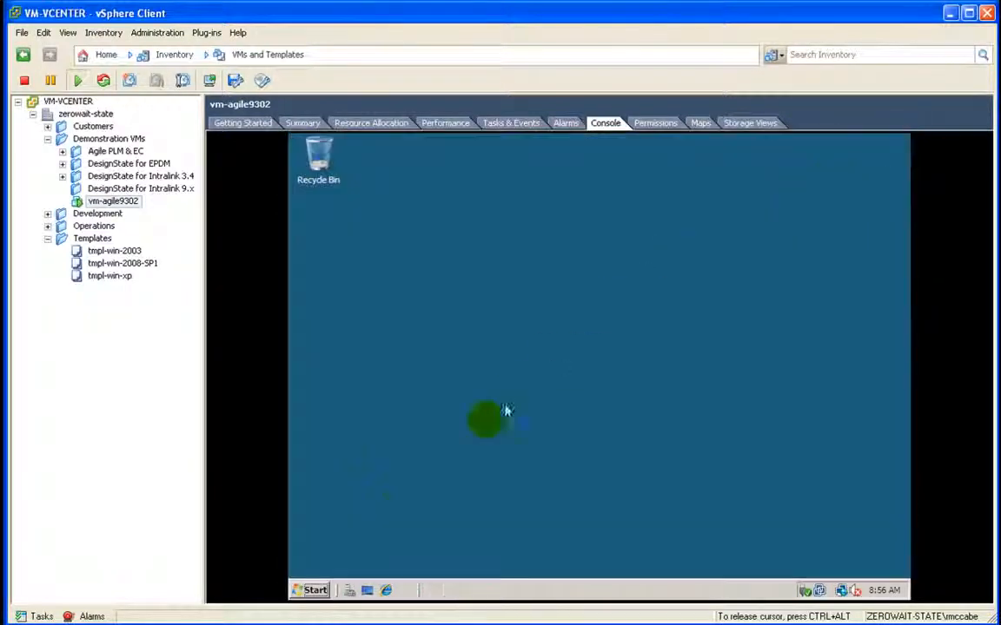
{"action": "left_click", "coordinate": [314, 590]}
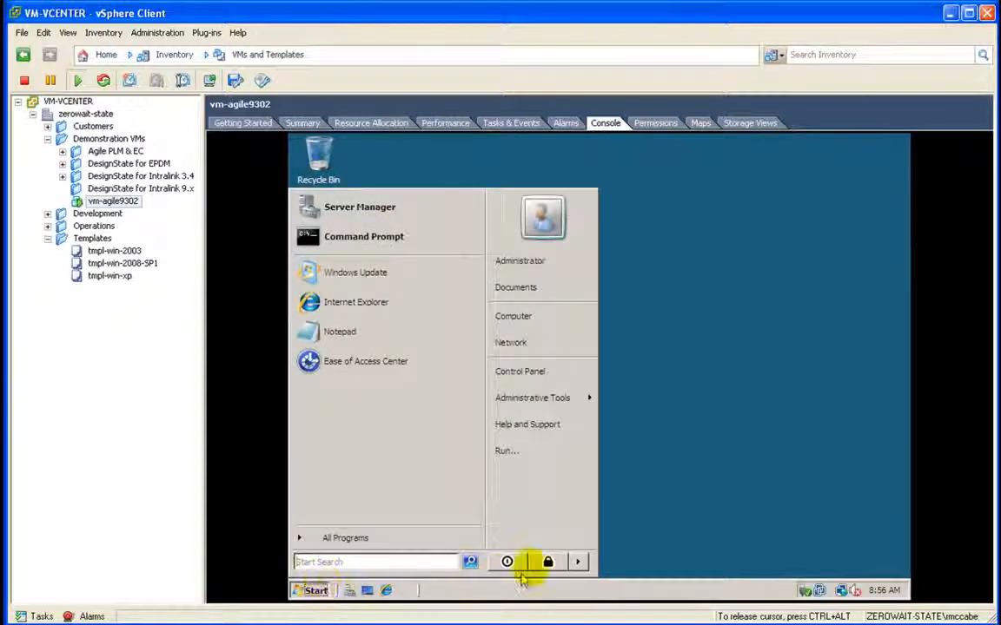
{"action": "left_click", "coordinate": [576, 563]}
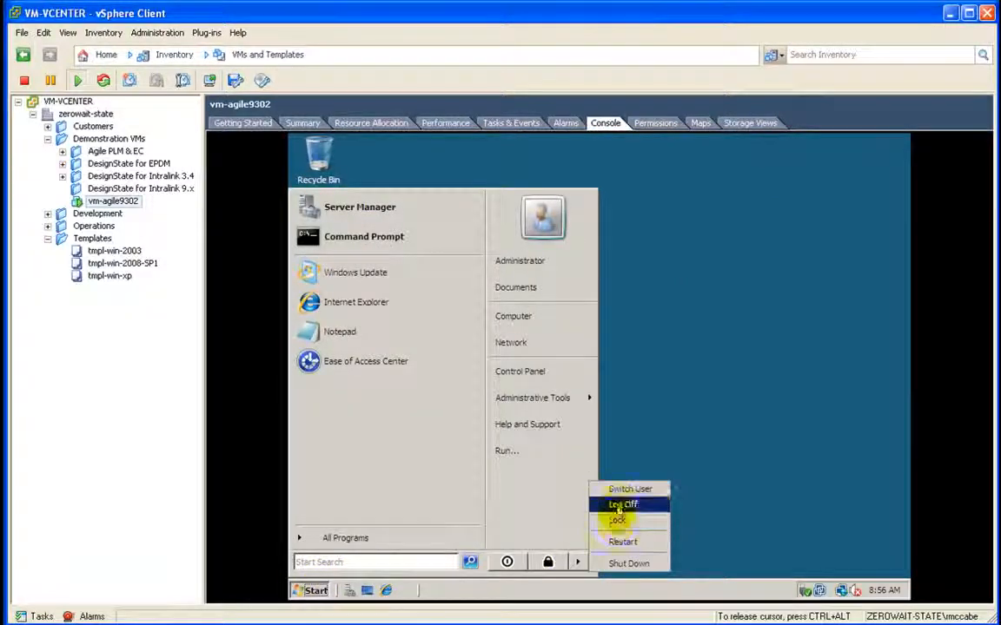
{"action": "left_click", "coordinate": [618, 542]}
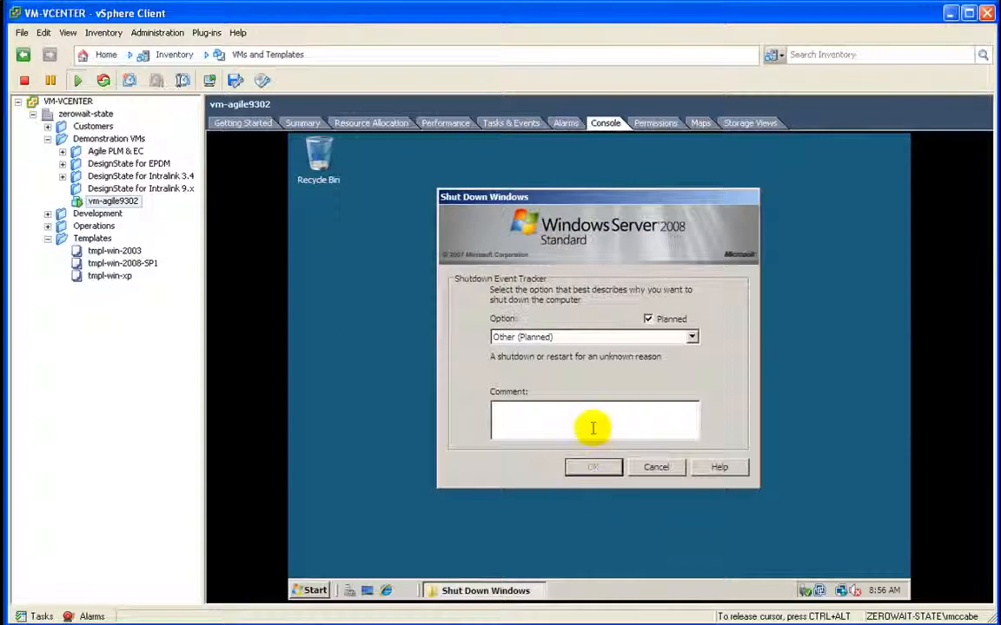
{"action": "type", "text": "set up computer for "}
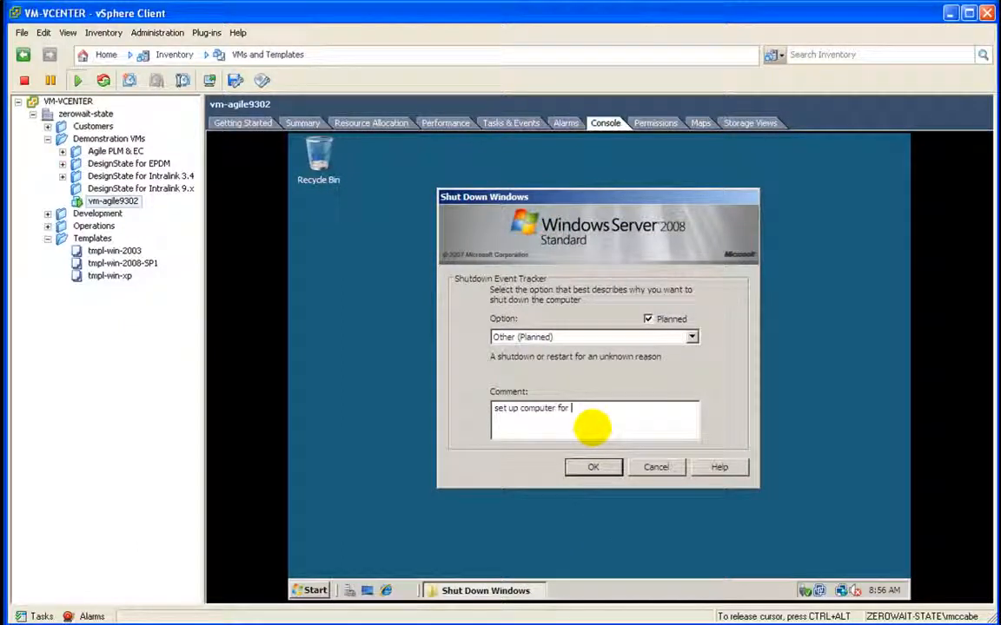
{"action": "type", "text": "LOB ap"}
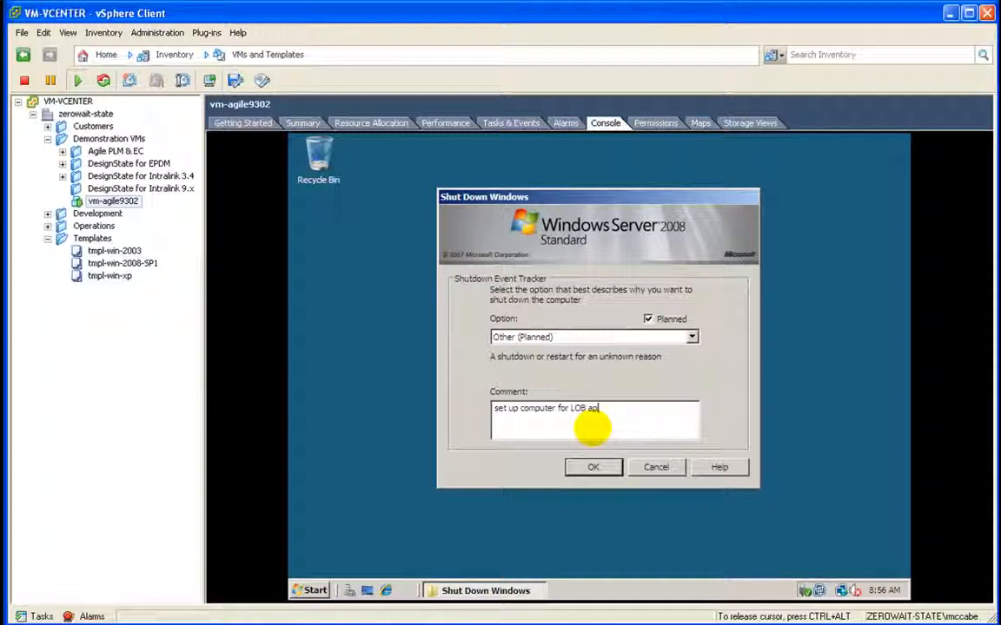
{"action": "type", "text": "plications"}
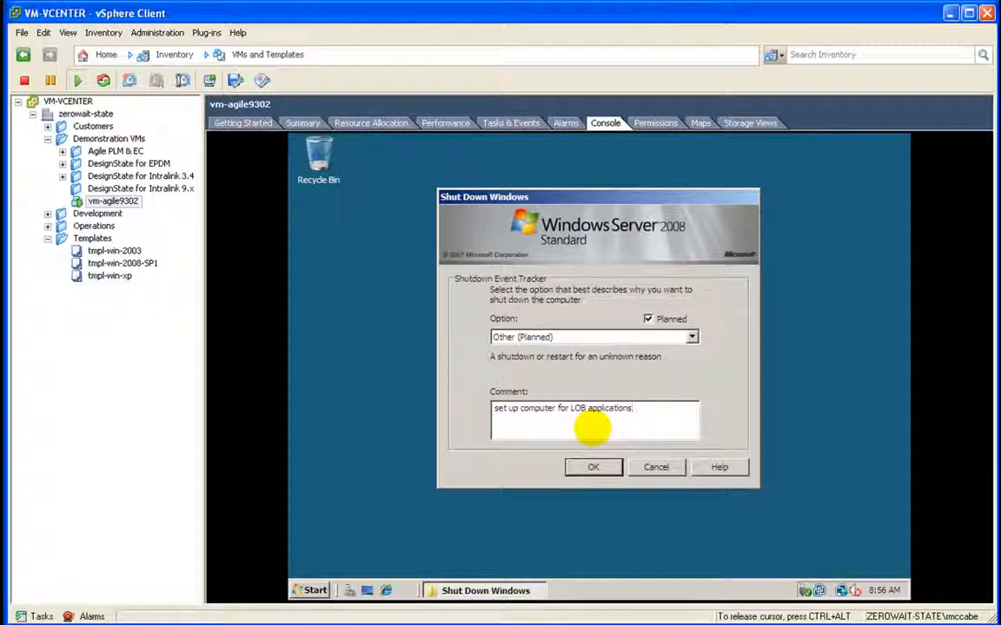
{"action": "left_click", "coordinate": [587, 466]}
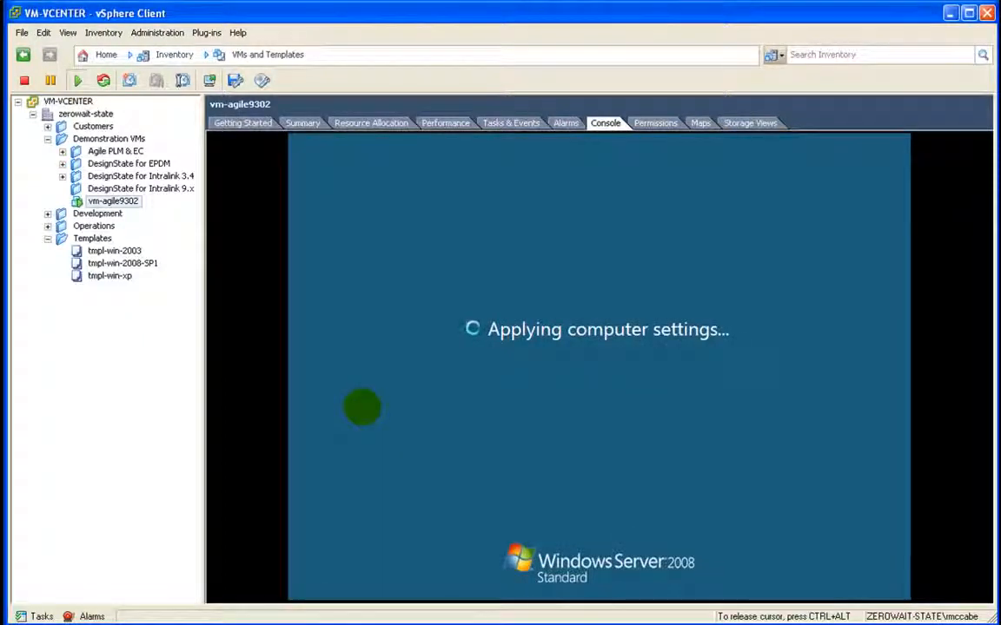
Step: Sign back in to the restarted guest as Administrator using the account password
{"action": "key", "text": "ctrl+alt+Insert"}
{"action": "type", "text": "••••"}
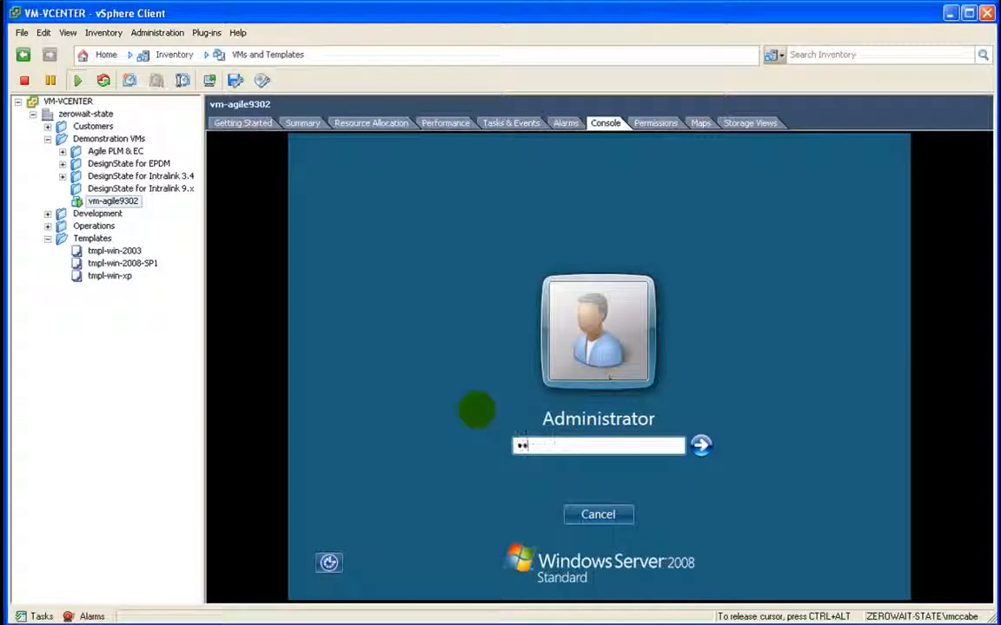
{"action": "type", "text": "•••"}
{"action": "key", "text": "Return"}
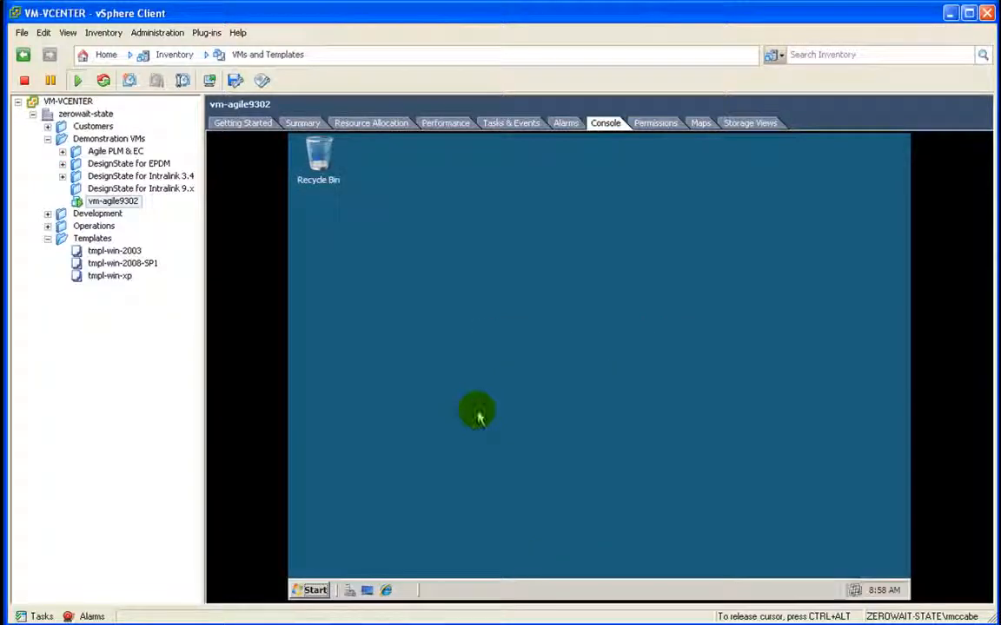
Step: Set the Administrator account to Password never expires in Computer Management's Local Users and Groups
{"action": "left_click", "coordinate": [315, 593]}
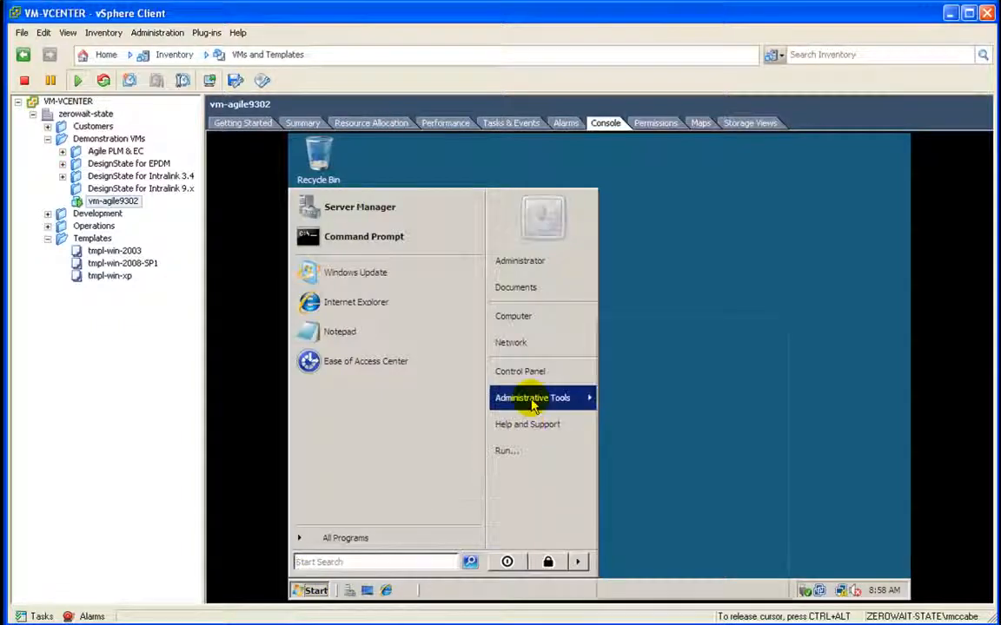
{"action": "mouse_move", "coordinate": [533, 405]}
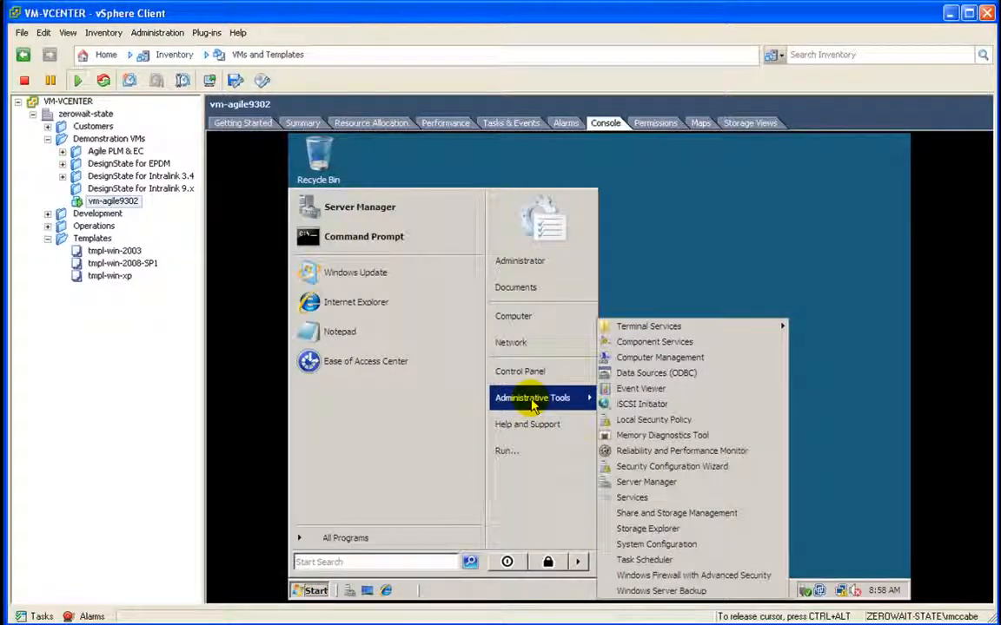
{"action": "left_click", "coordinate": [657, 357]}
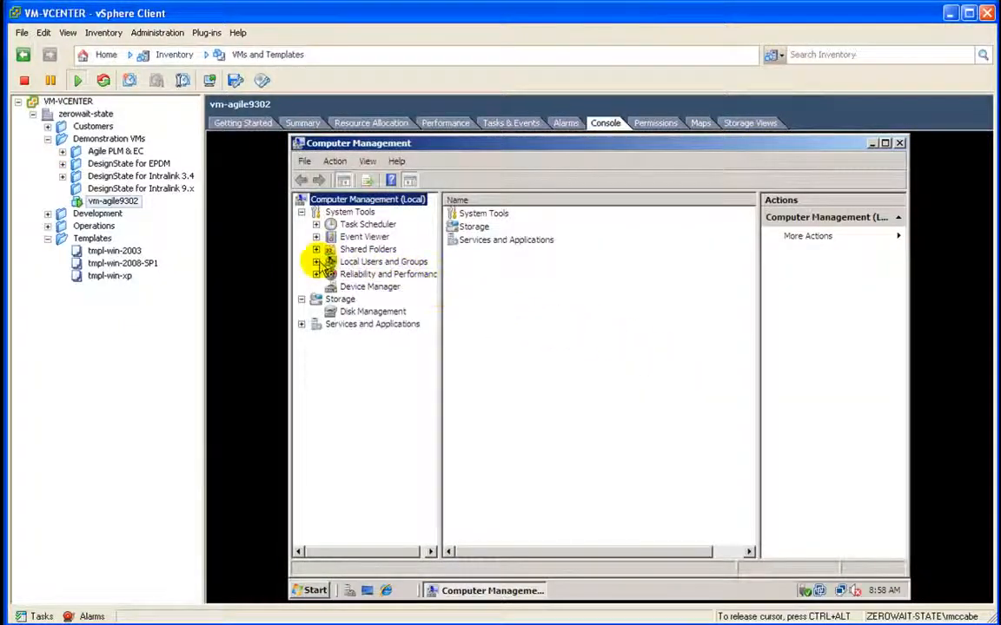
{"action": "left_click", "coordinate": [317, 262]}
{"action": "left_click", "coordinate": [358, 274]}
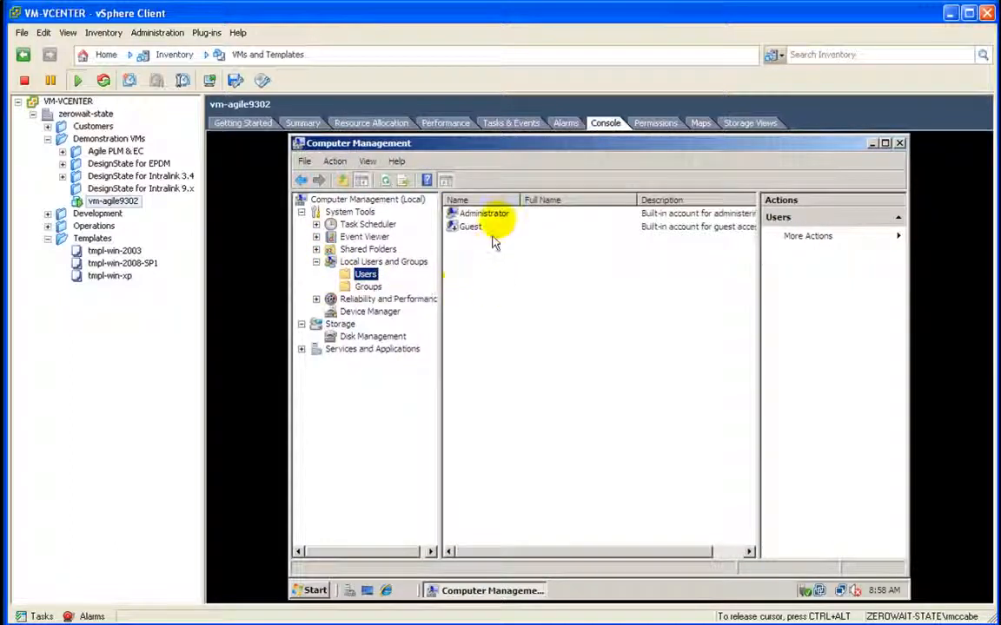
{"action": "right_click", "coordinate": [487, 214]}
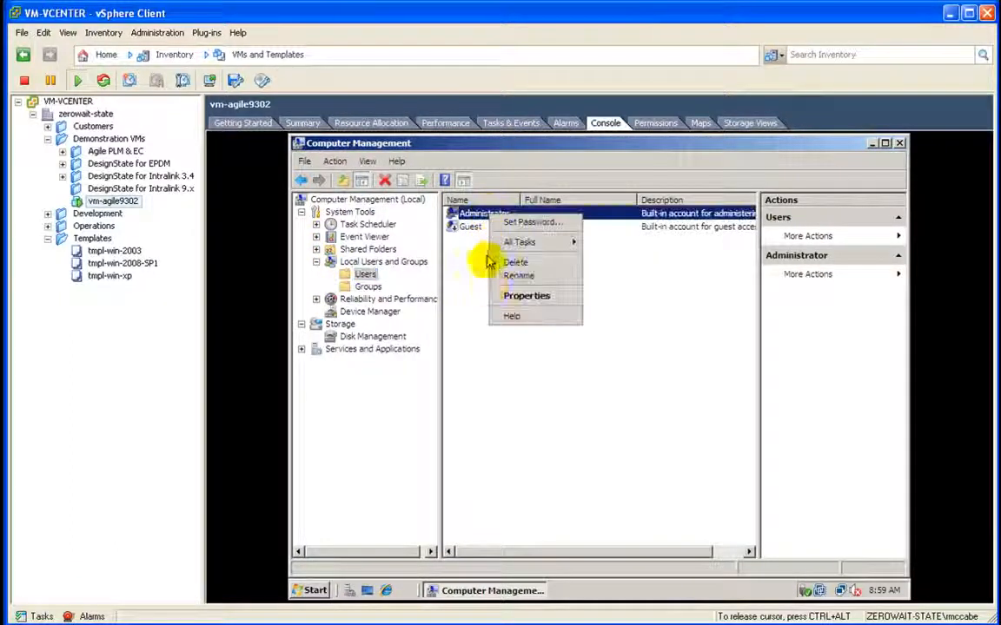
{"action": "left_click", "coordinate": [500, 295]}
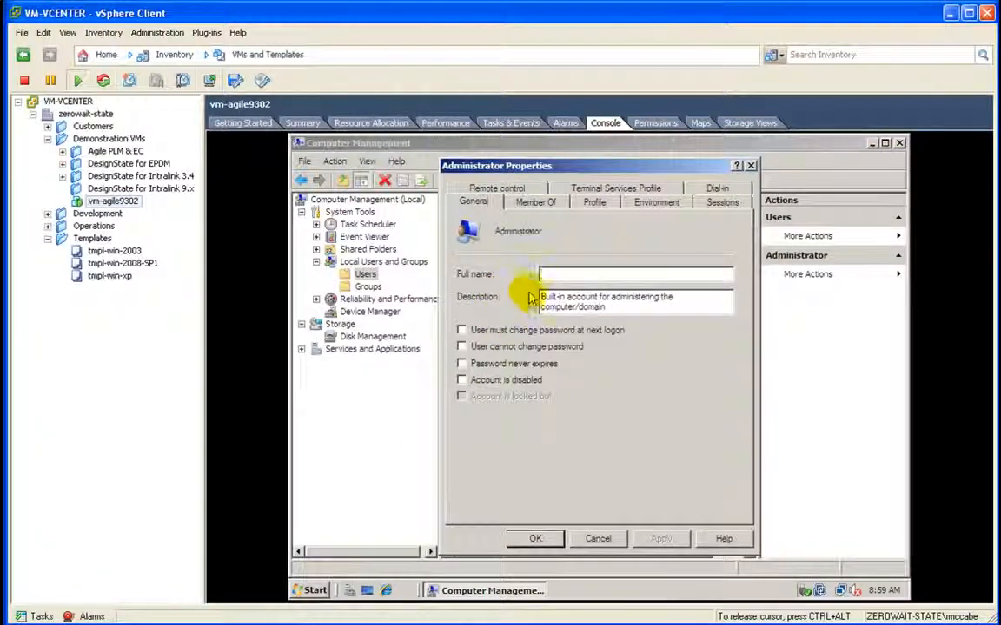
{"action": "left_click", "coordinate": [461, 364]}
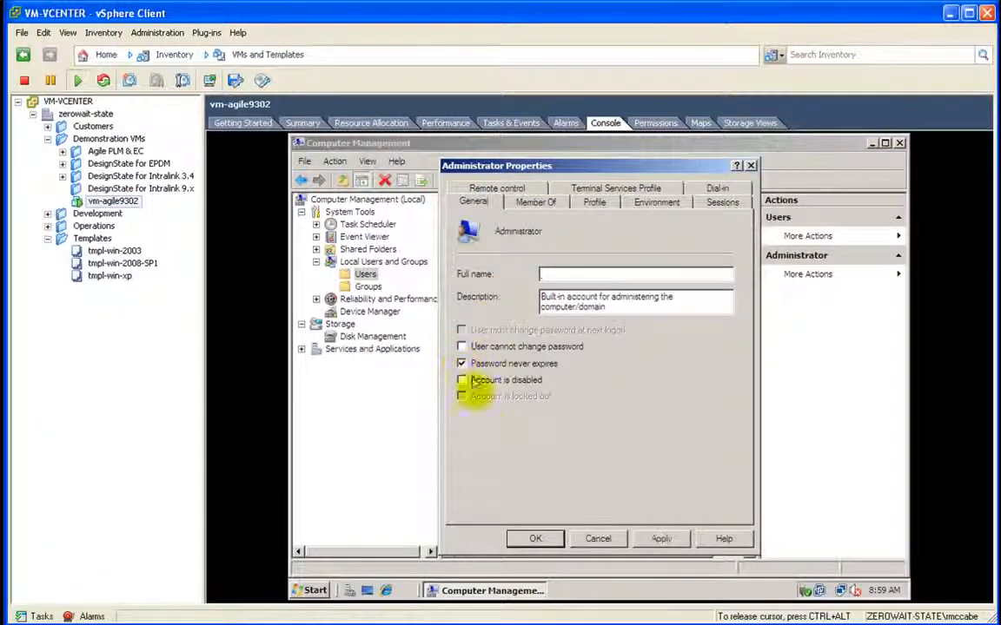
{"action": "left_click", "coordinate": [536, 540]}
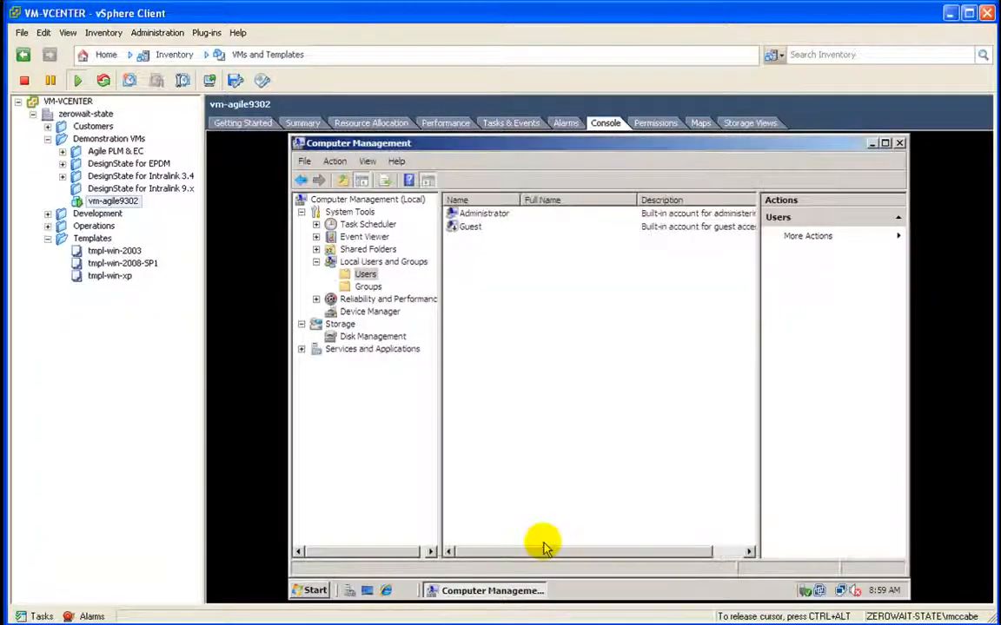
{"action": "left_click", "coordinate": [900, 144]}
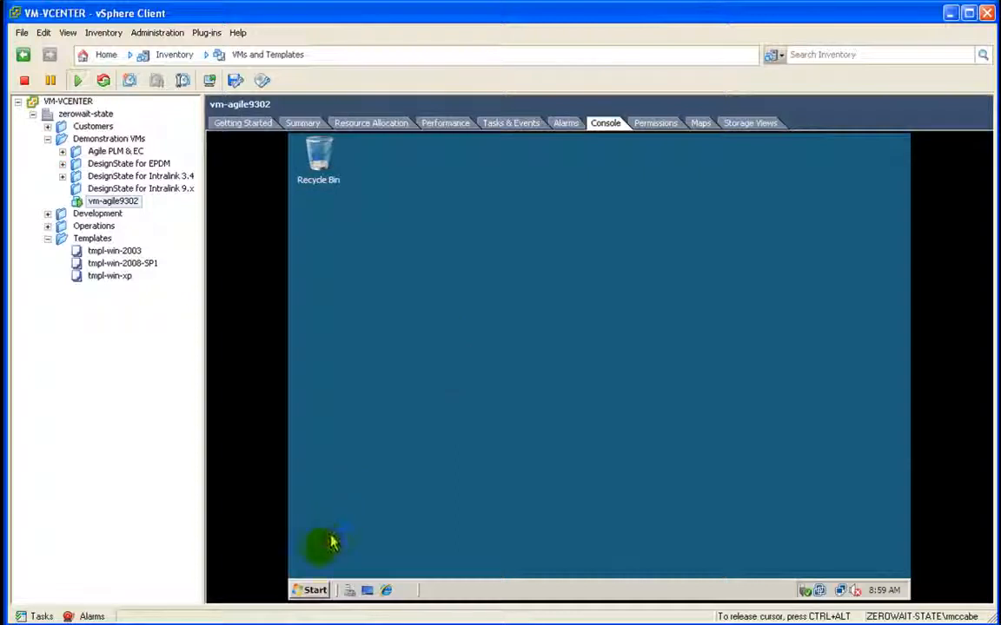
Step: Open an Explorer window on the Start Menu folder, shrink it, and widen its folder tree
{"action": "right_click", "coordinate": [314, 591]}
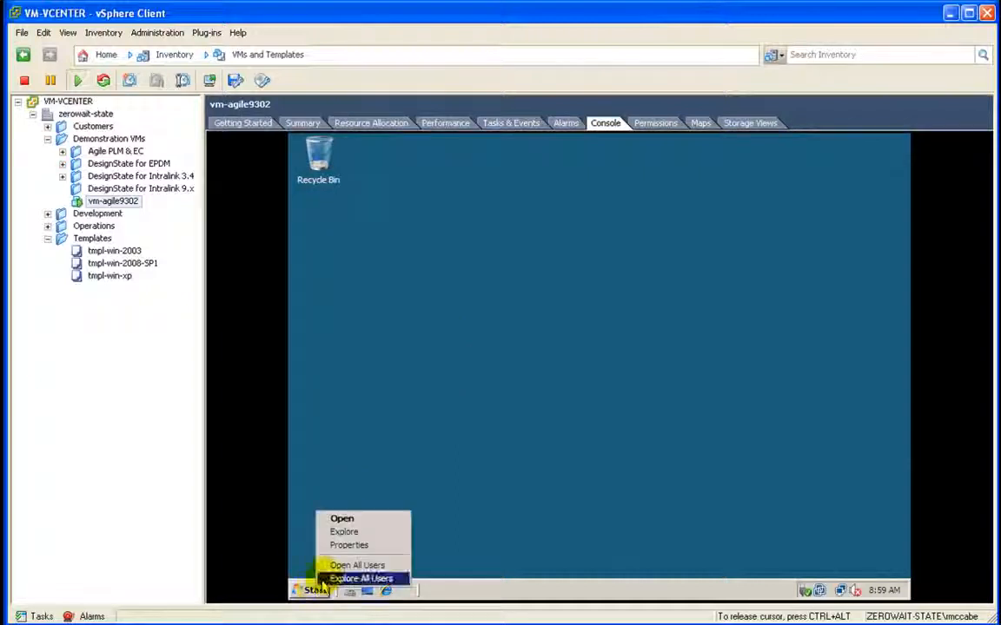
{"action": "left_click", "coordinate": [326, 533]}
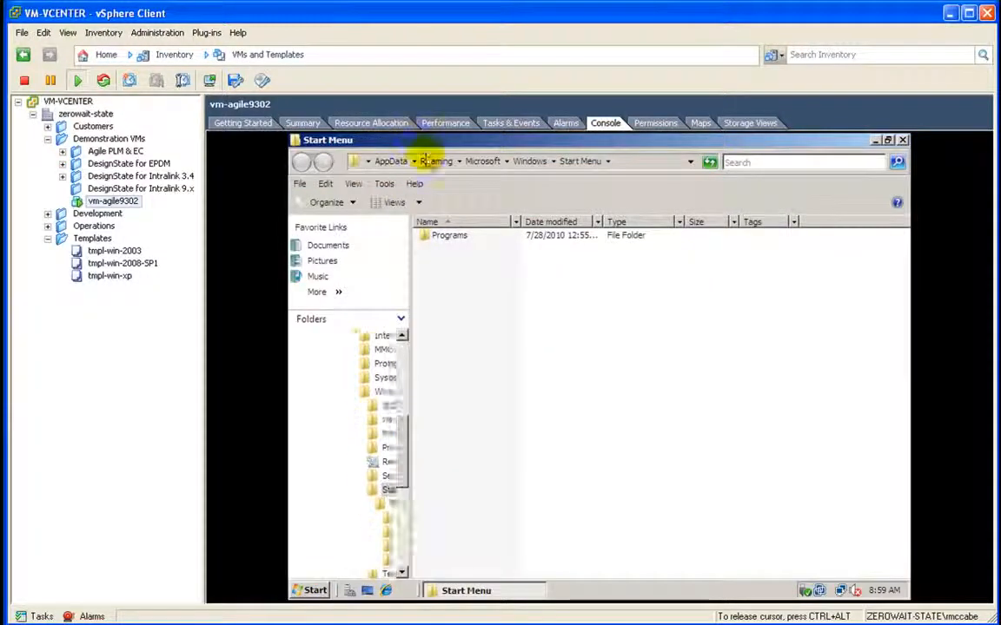
{"action": "left_click_drag", "start_coordinate": [291, 137], "coordinate": [379, 218]}
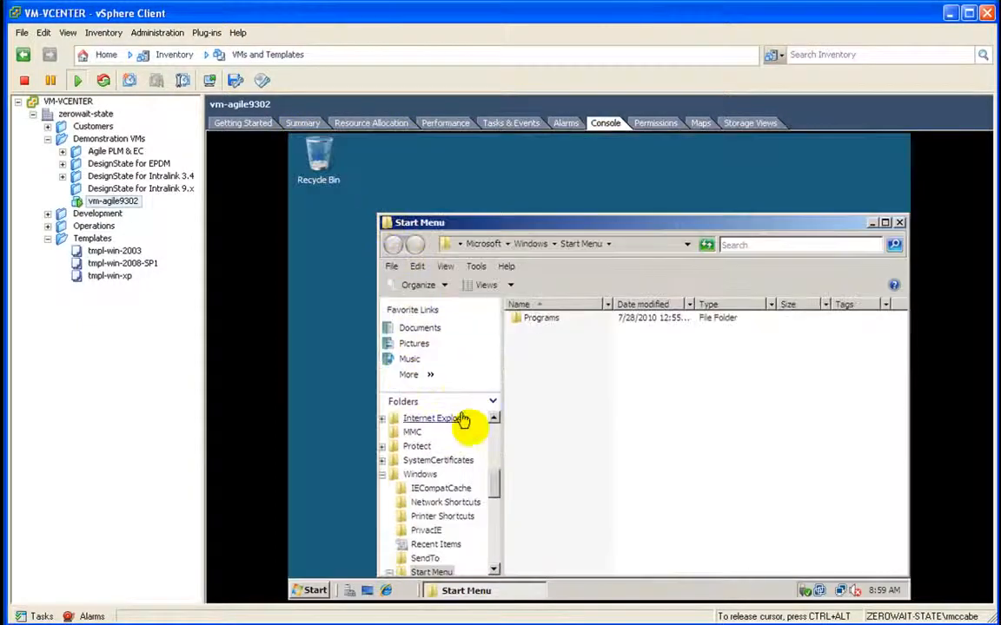
{"action": "left_click", "coordinate": [389, 475]}
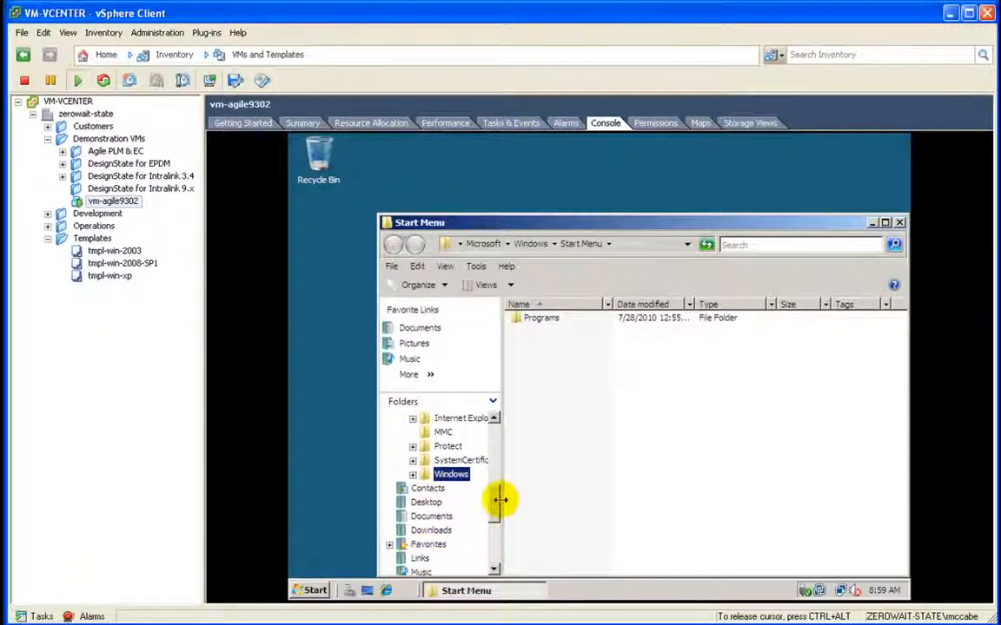
{"action": "left_click_drag", "start_coordinate": [500, 499], "coordinate": [572, 503]}
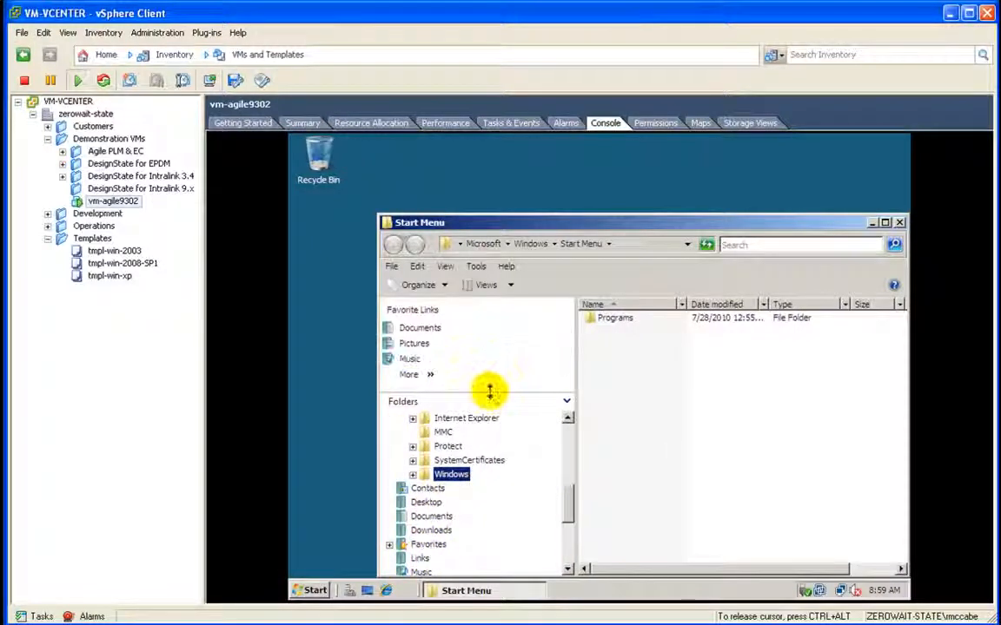
{"action": "left_click_drag", "start_coordinate": [490, 392], "coordinate": [484, 284]}
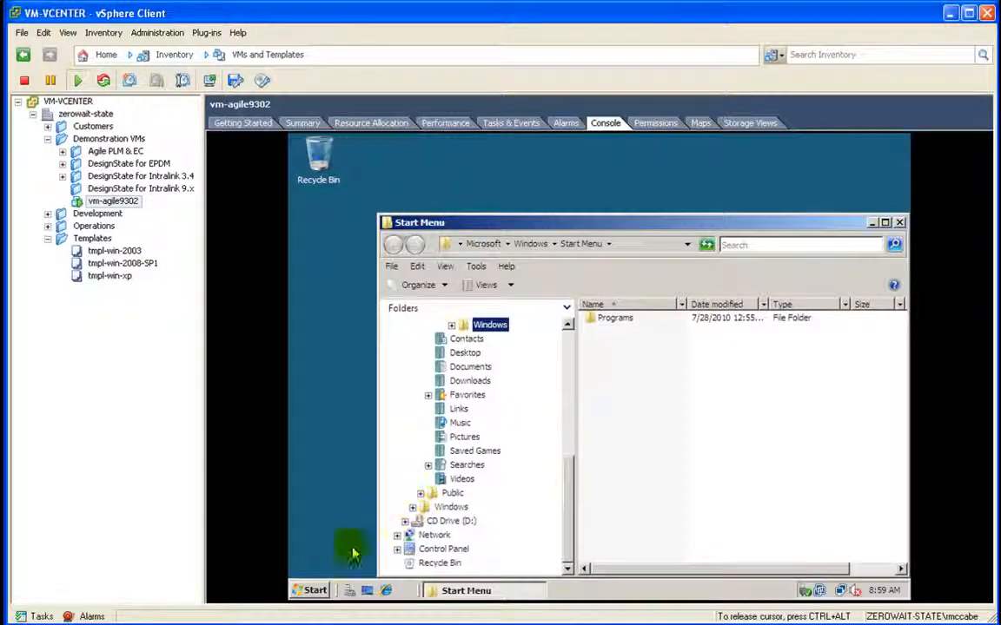
{"action": "left_click", "coordinate": [314, 582]}
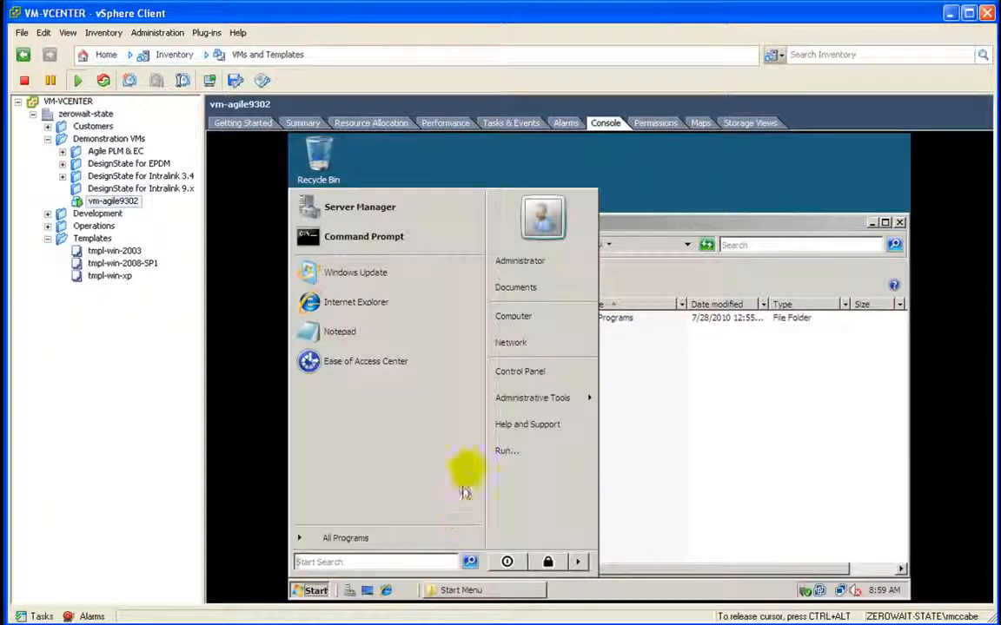
Step: Initialize the new Disk 1 with MBR in Computer Management's Disk Management
{"action": "mouse_move", "coordinate": [504, 398]}
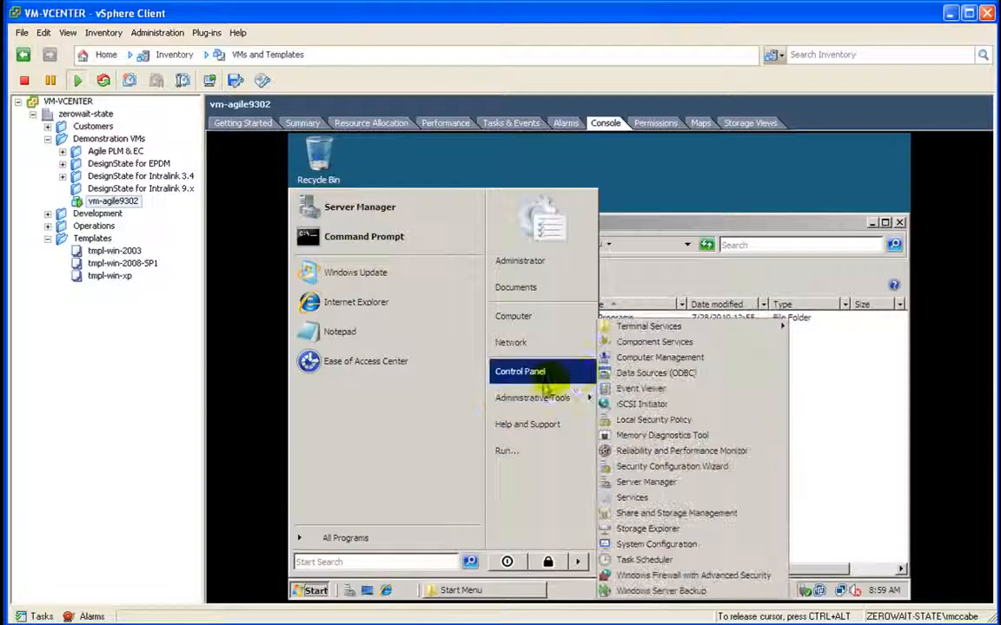
{"action": "left_click", "coordinate": [620, 359]}
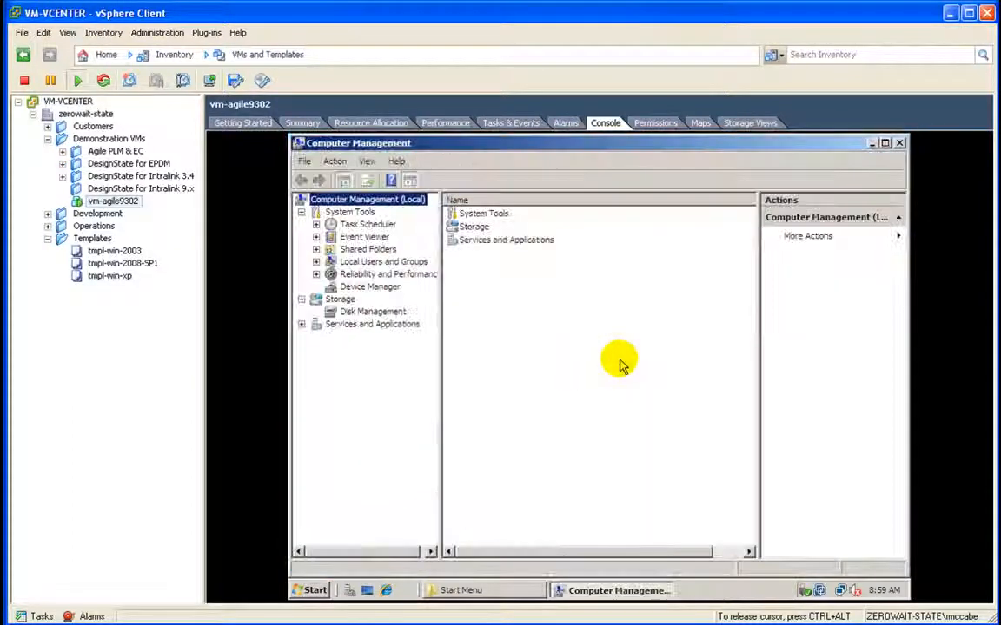
{"action": "left_click", "coordinate": [373, 311]}
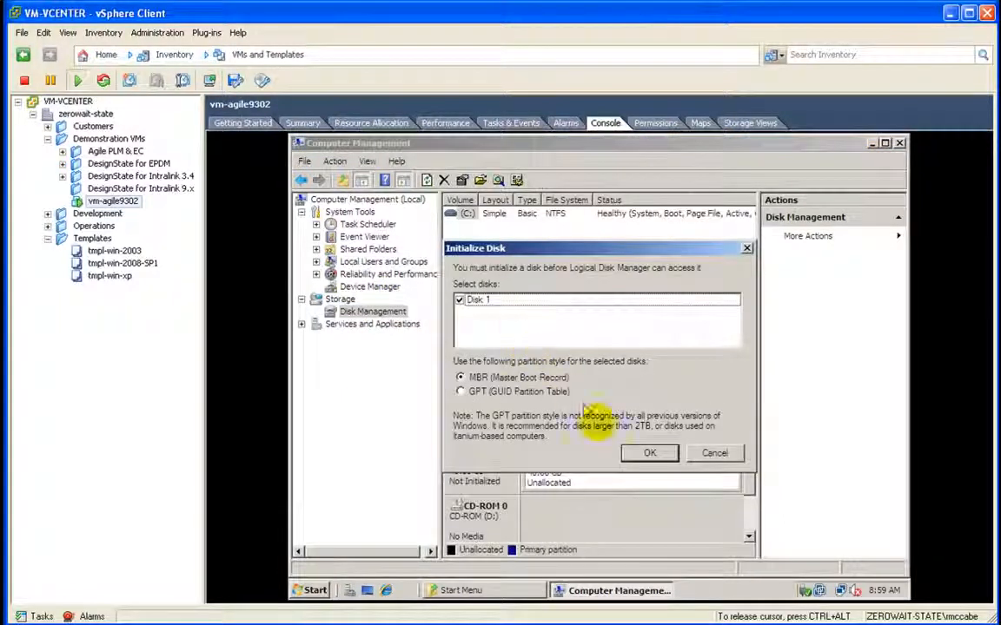
{"action": "left_click", "coordinate": [645, 452]}
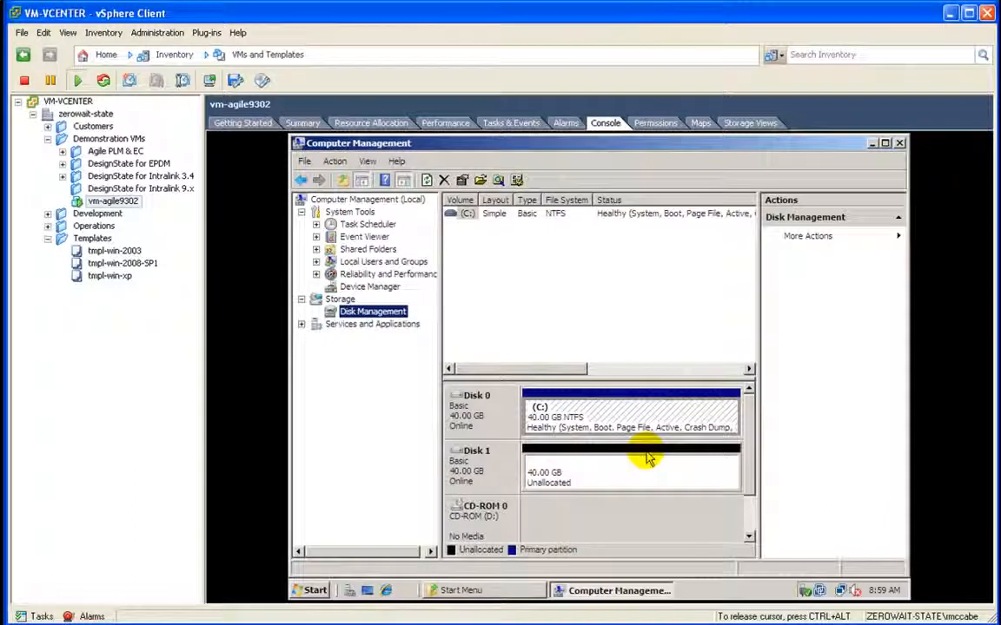
Step: Create a full-size 40957 MB simple volume on E:, labelled data, with quick NTFS format
{"action": "right_click", "coordinate": [640, 467]}
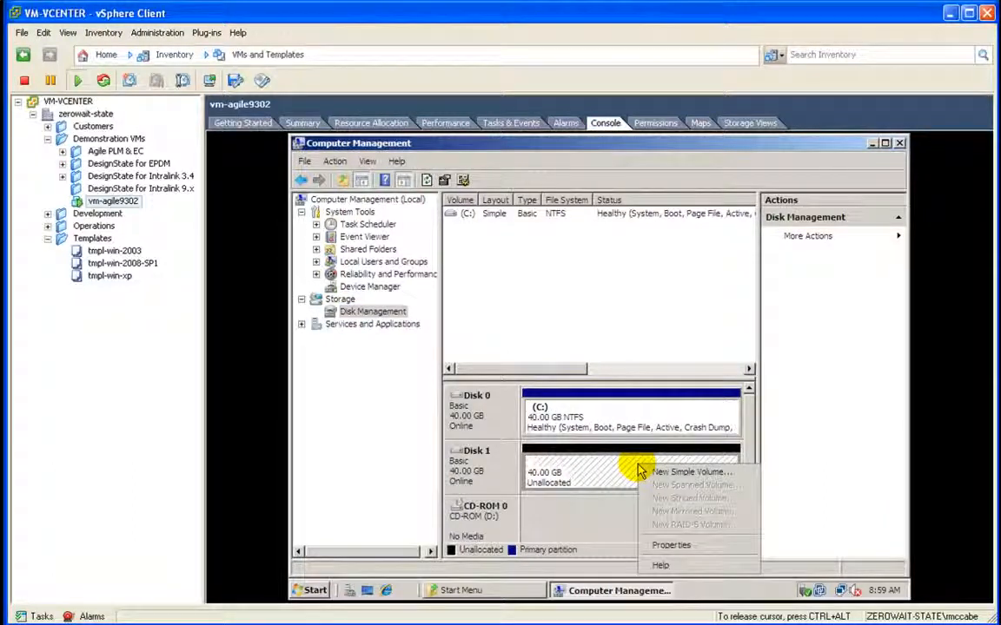
{"action": "left_click", "coordinate": [664, 473]}
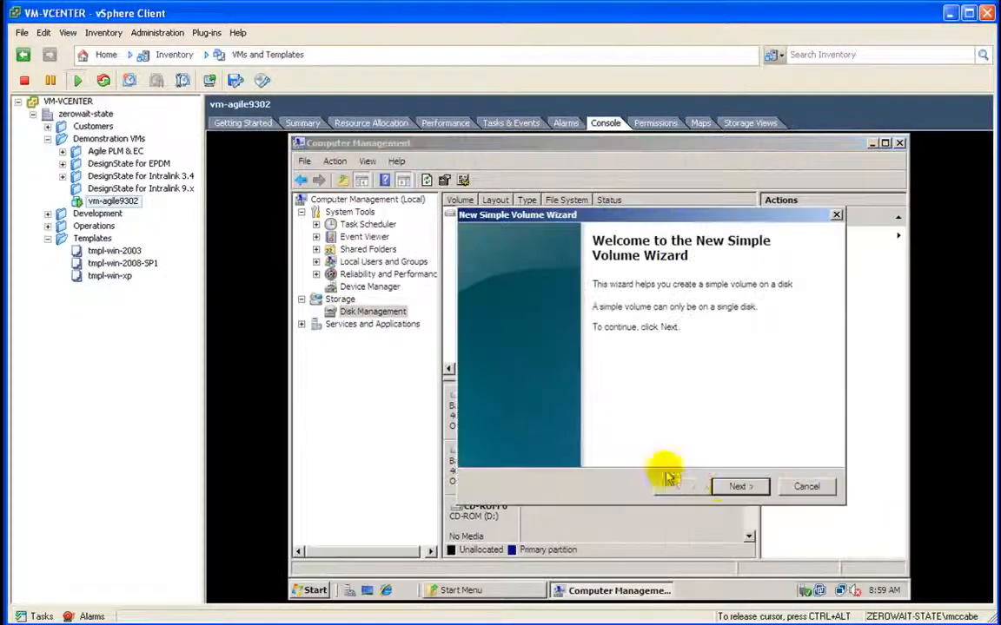
{"action": "left_click", "coordinate": [735, 486]}
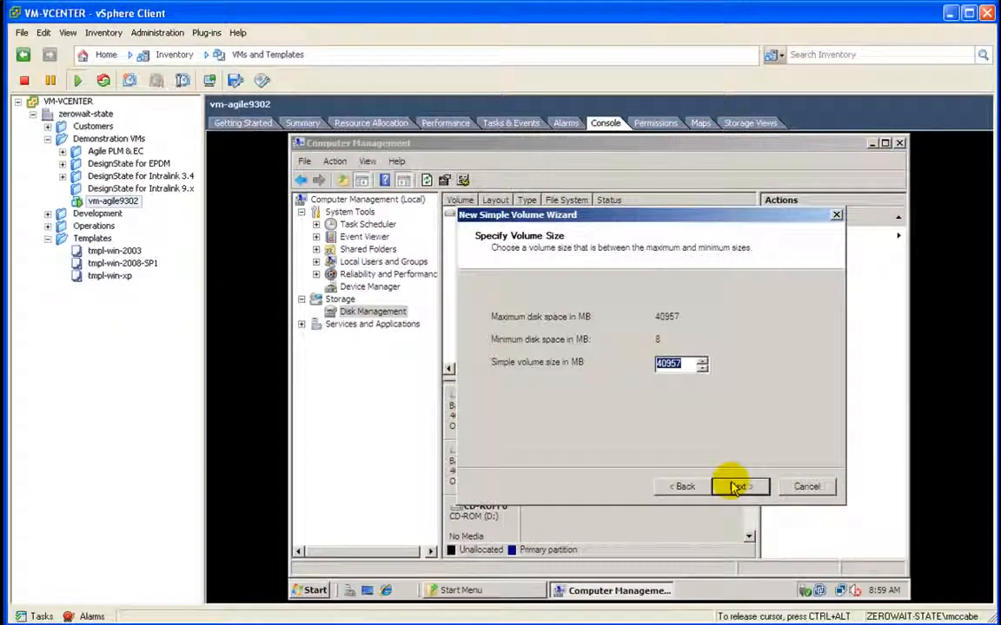
{"action": "left_click", "coordinate": [735, 486]}
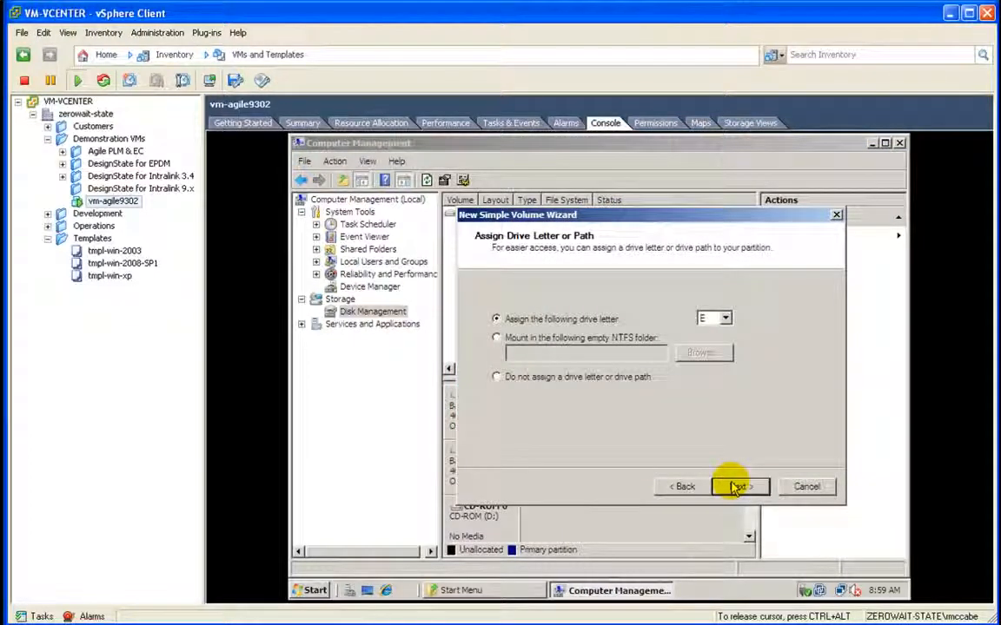
{"action": "left_click", "coordinate": [734, 486]}
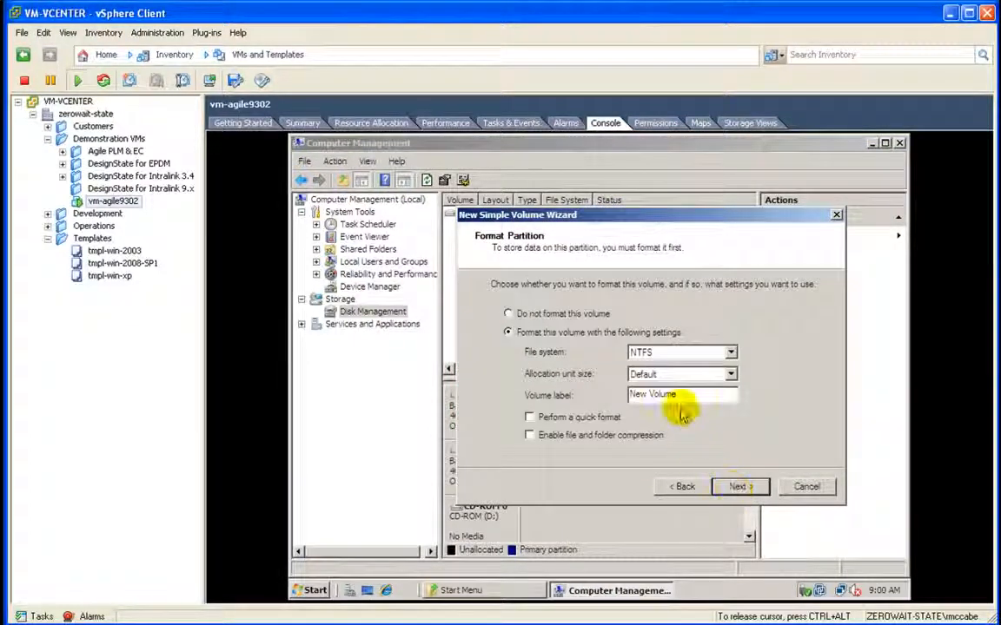
{"action": "left_click_drag", "start_coordinate": [693, 395], "coordinate": [599, 396]}
{"action": "type", "text": "data"}
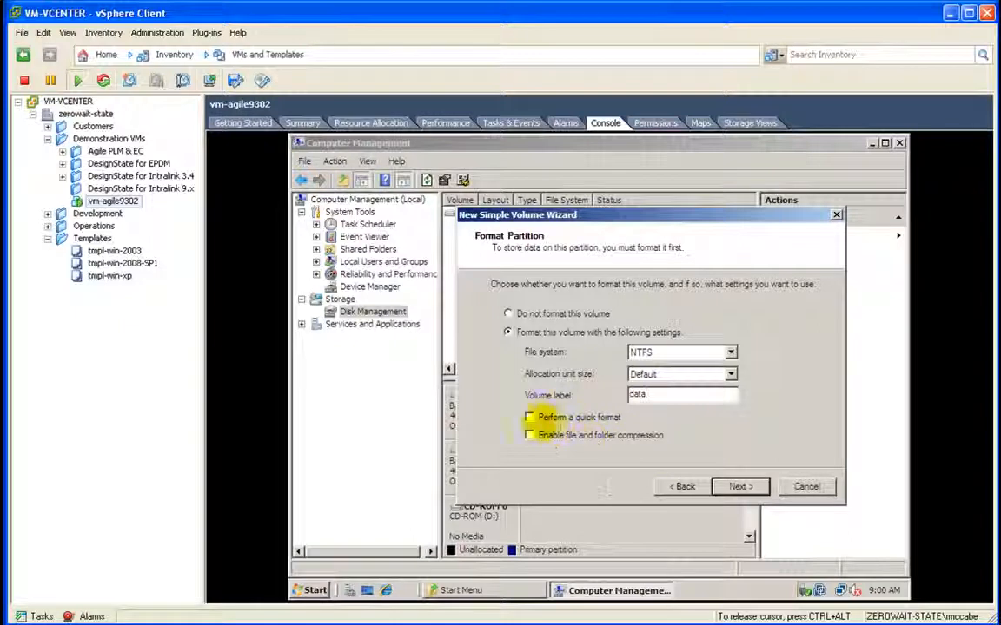
{"action": "left_click", "coordinate": [530, 418]}
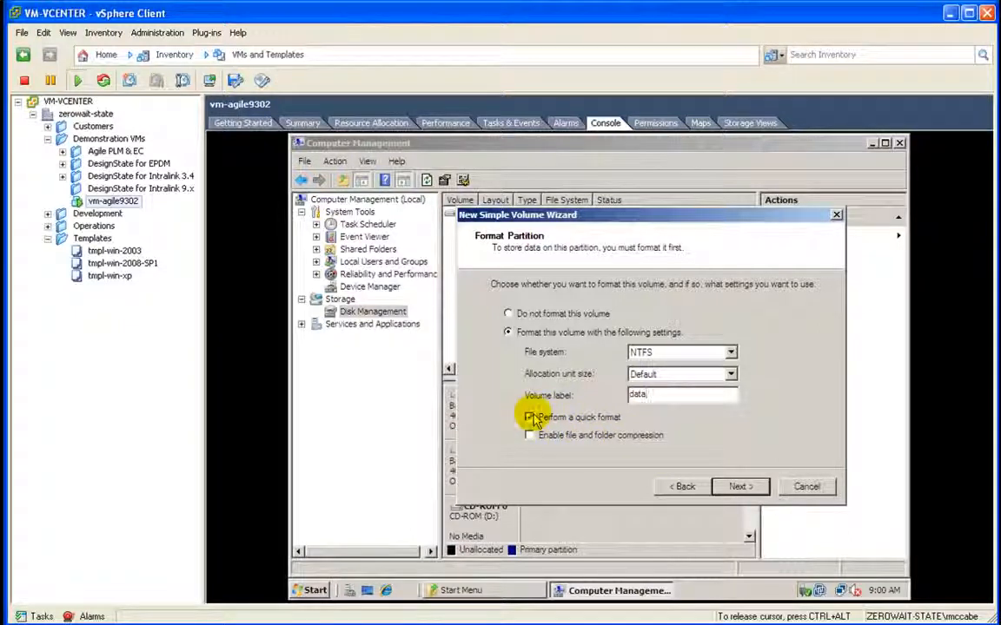
{"action": "left_click", "coordinate": [734, 486]}
{"action": "left_click", "coordinate": [734, 486]}
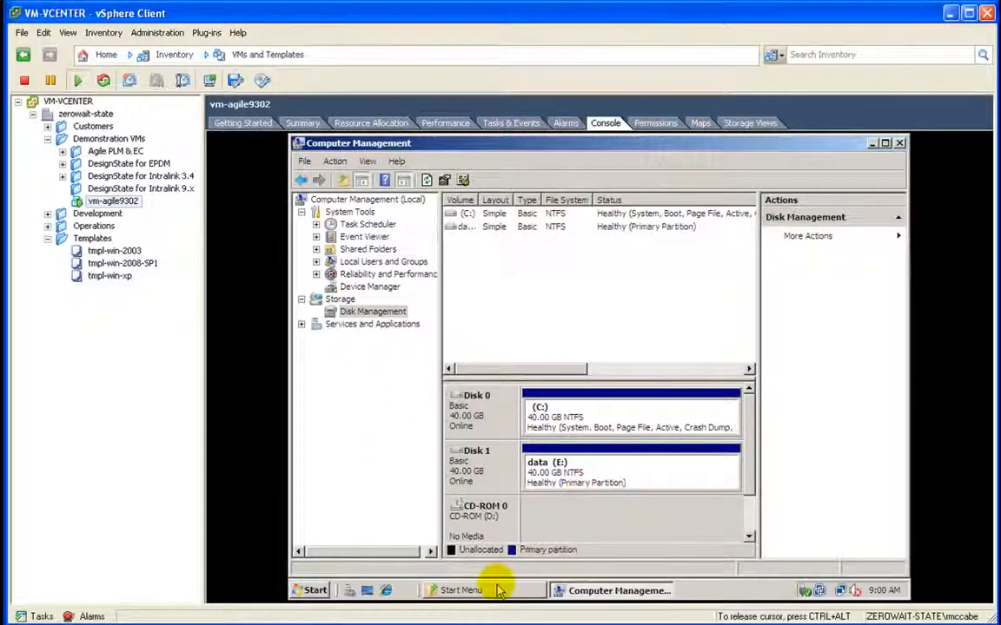
Step: Show the empty data (E:) drive in Explorer and start typing the remote workstation's UNC path
{"action": "left_click", "coordinate": [459, 590]}
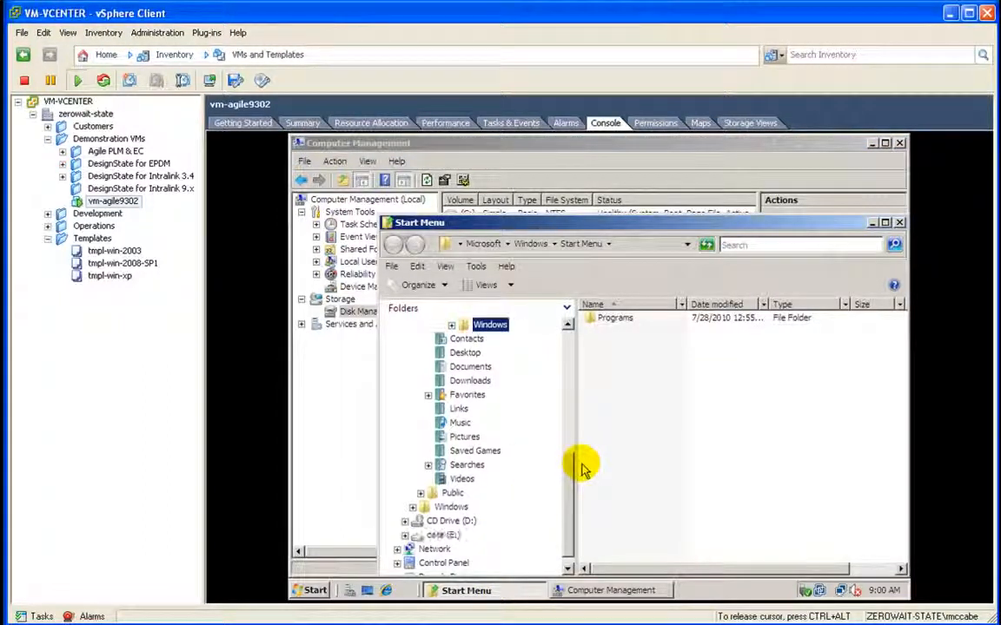
{"action": "left_click", "coordinate": [443, 536]}
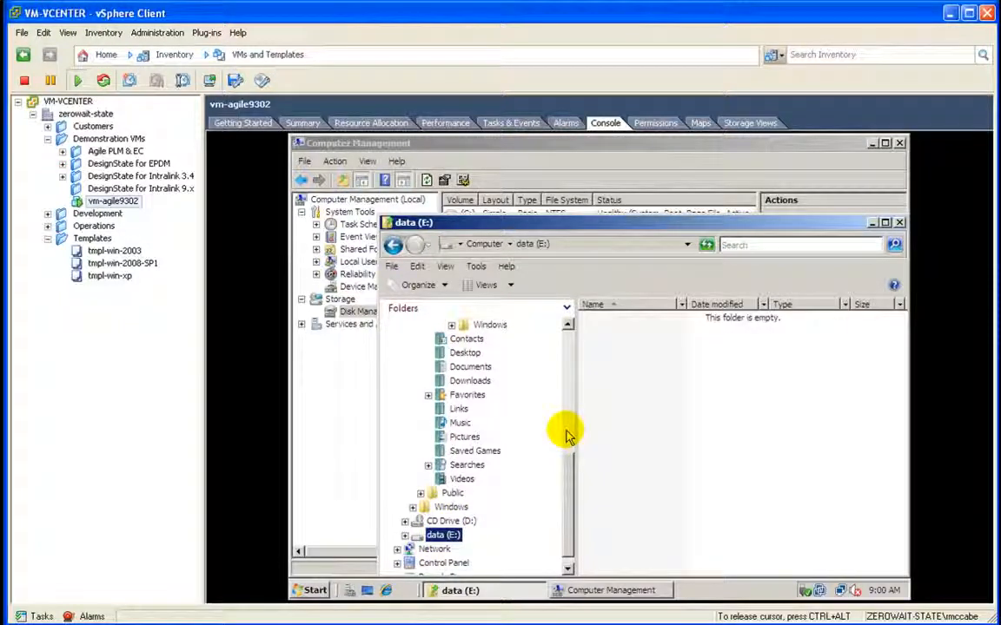
{"action": "left_click", "coordinate": [565, 245]}
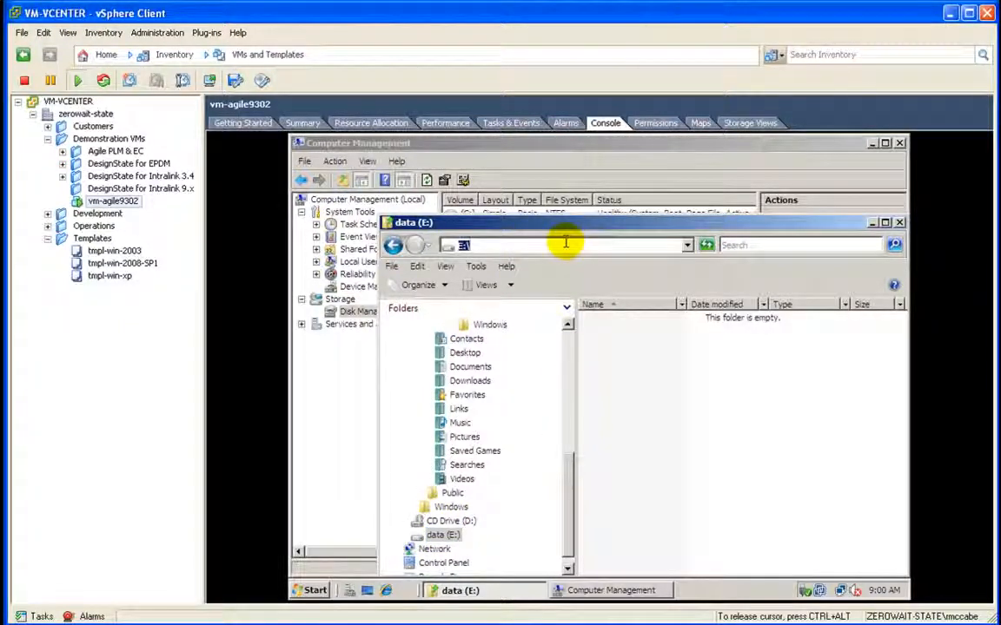
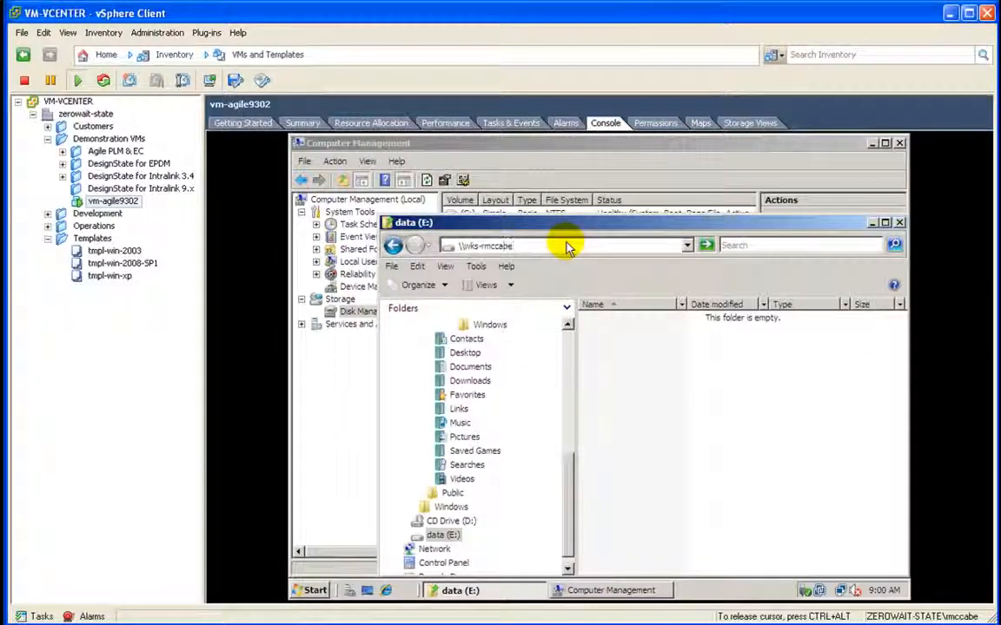
Step: Connect to the workstation's shares using a zerowait-state domain user name and its password
{"action": "key", "text": "Return"}
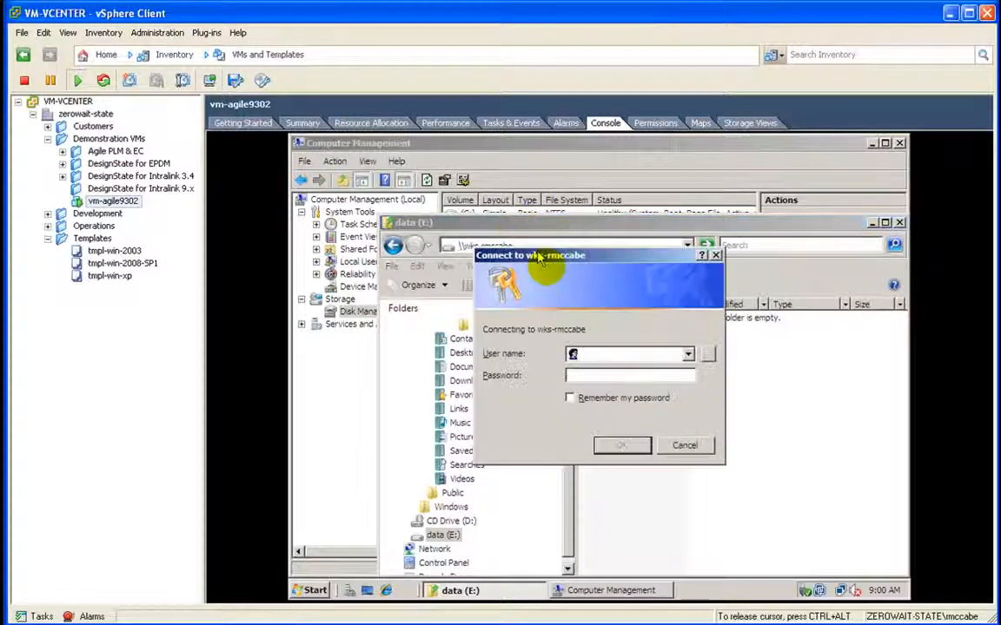
{"action": "key", "text": "Tab"}
{"action": "key", "text": "shift+Tab"}
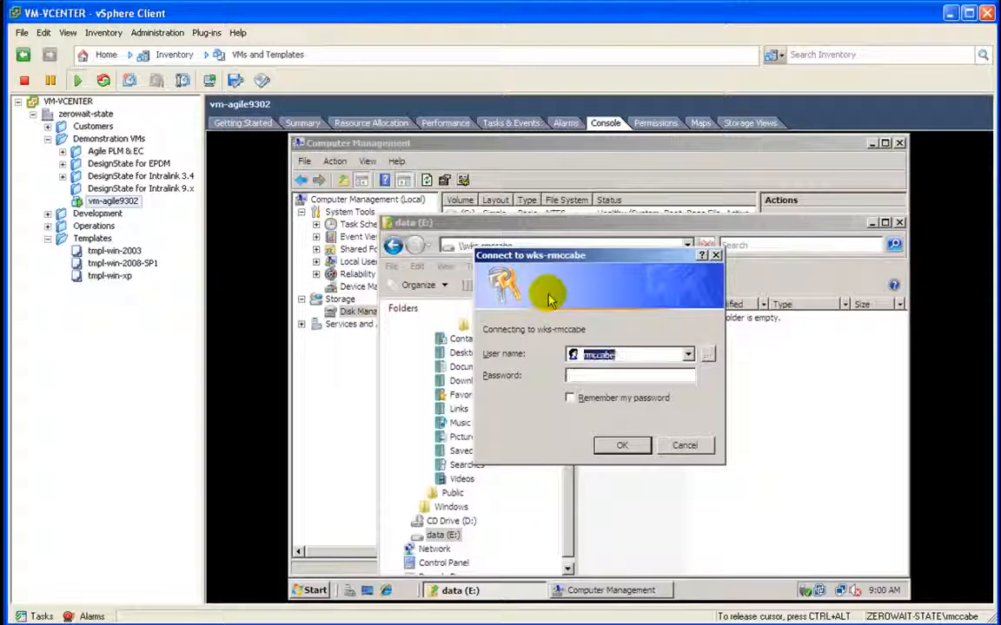
{"action": "key", "text": "Home"}
{"action": "type", "text": "zerowait-state\\"}
{"action": "key", "text": "Tab"}
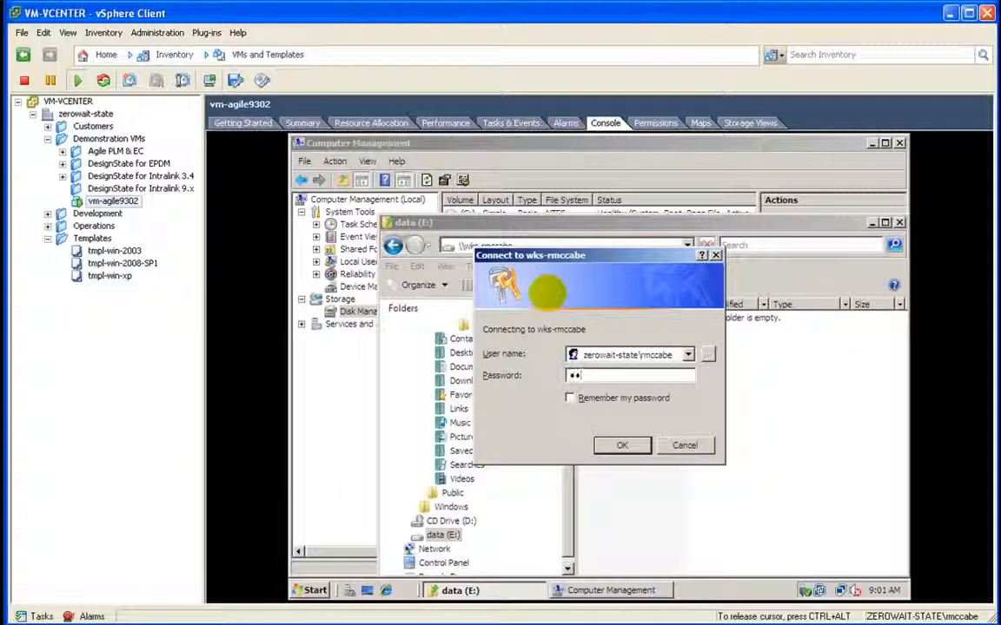
{"action": "type", "text": "••"}
{"action": "key", "text": "Return"}
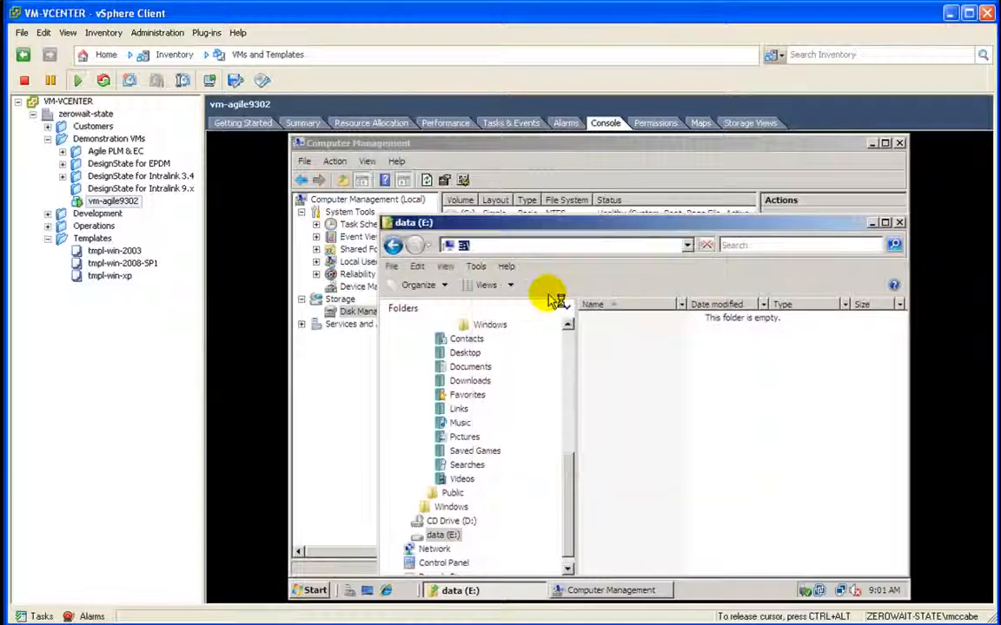
Step: Copy the four installer items from the remote windows_64bit folder
{"action": "left_click", "coordinate": [625, 333]}
{"action": "double_click", "coordinate": [625, 333]}
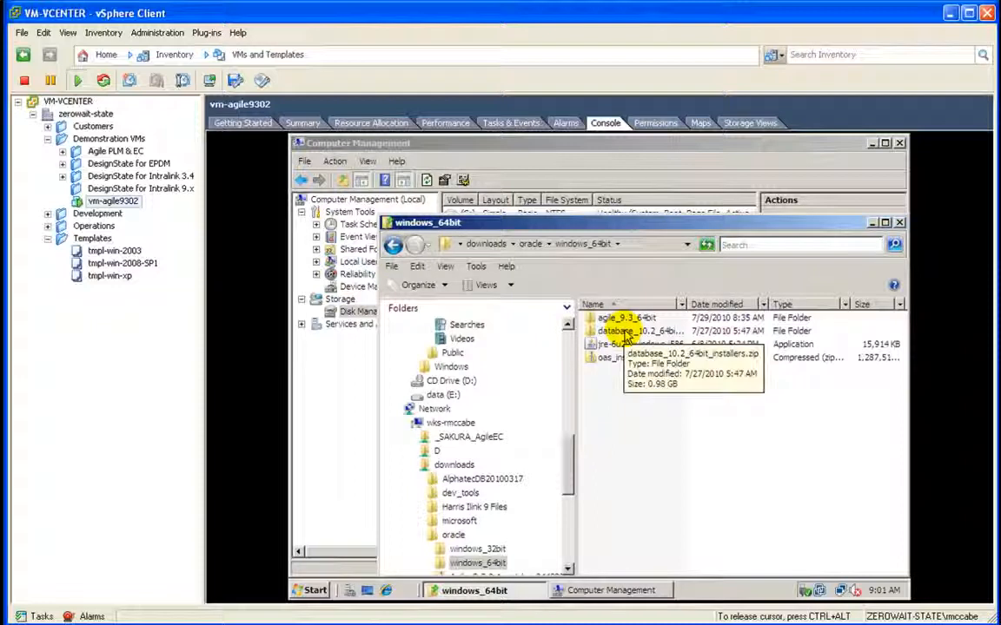
{"action": "left_click_drag", "start_coordinate": [632, 375], "coordinate": [607, 323]}
{"action": "right_click", "coordinate": [607, 323]}
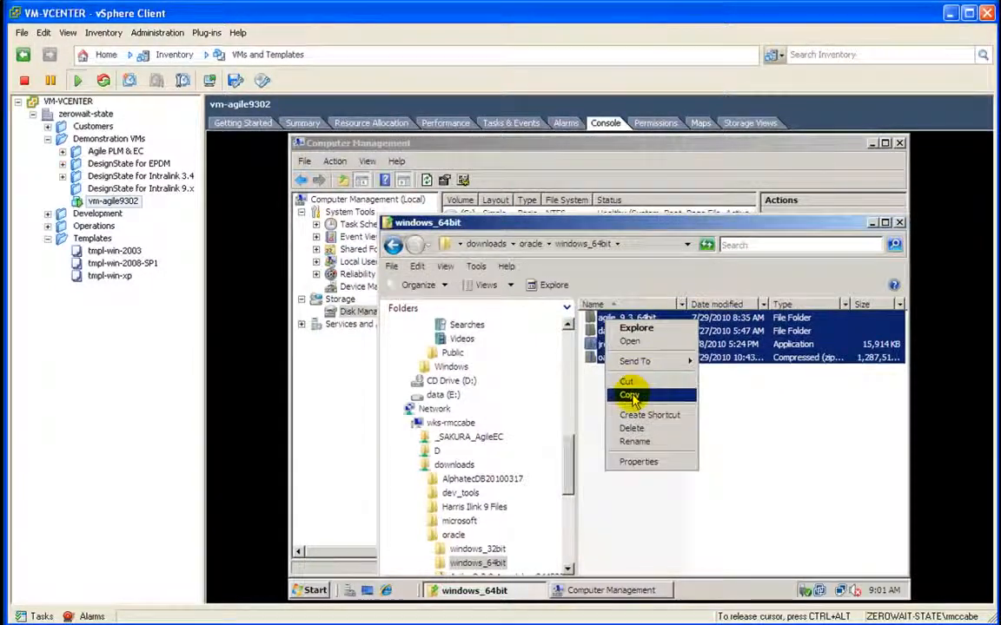
{"action": "left_click", "coordinate": [629, 395]}
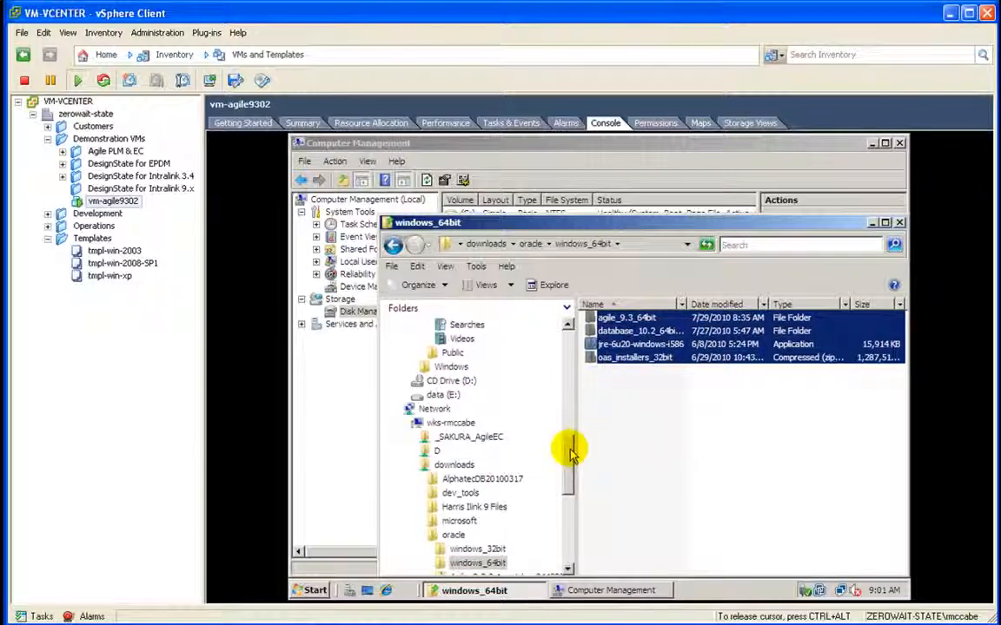
Step: Create an _INSTALLERS_ folder on data (E:) and paste the installers into it
{"action": "left_click", "coordinate": [443, 394]}
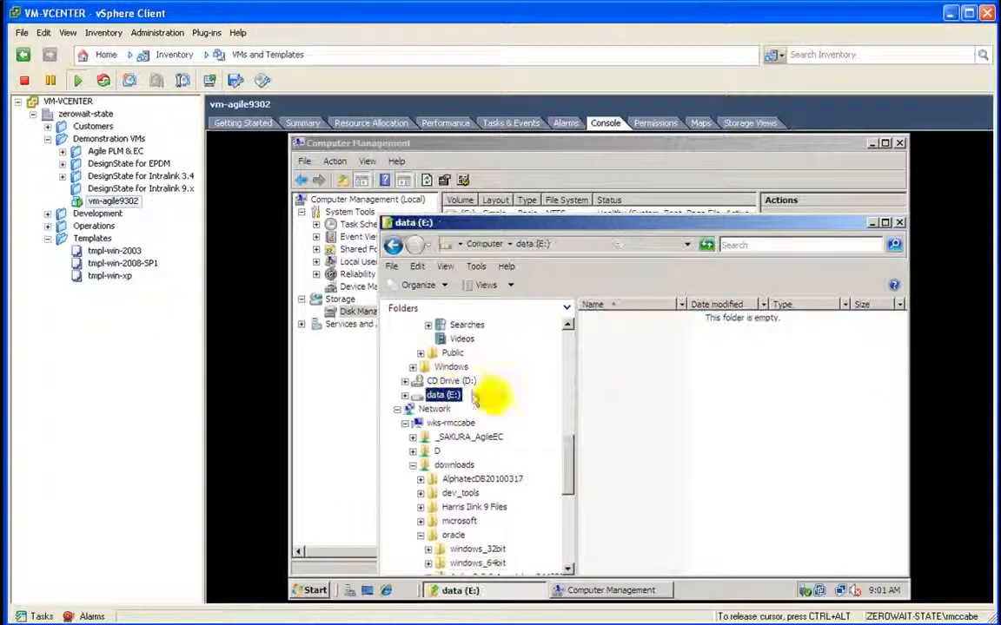
{"action": "right_click", "coordinate": [605, 394]}
{"action": "mouse_move", "coordinate": [625, 526]}
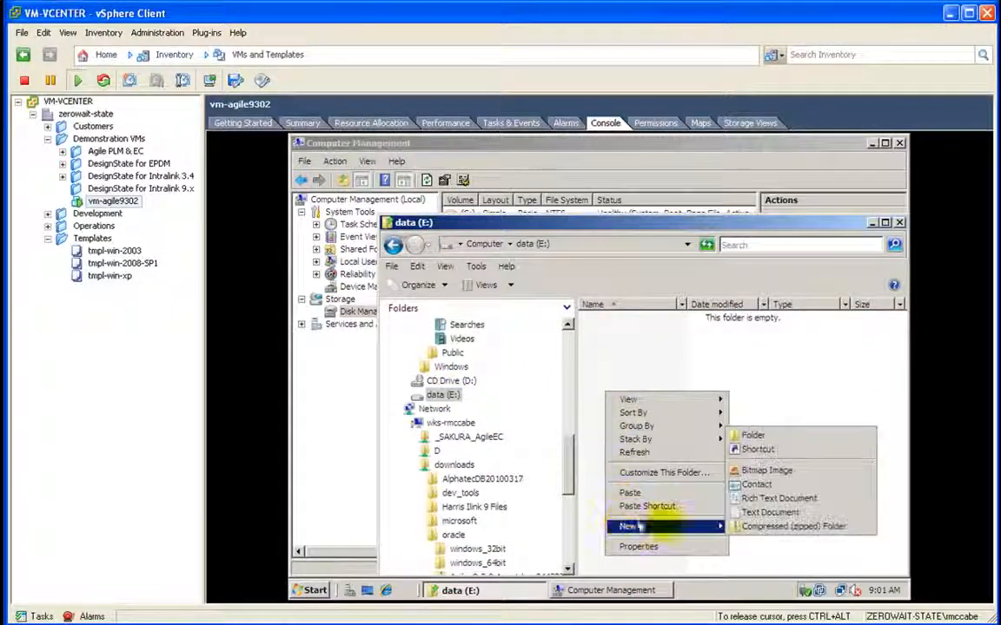
{"action": "left_click", "coordinate": [748, 434]}
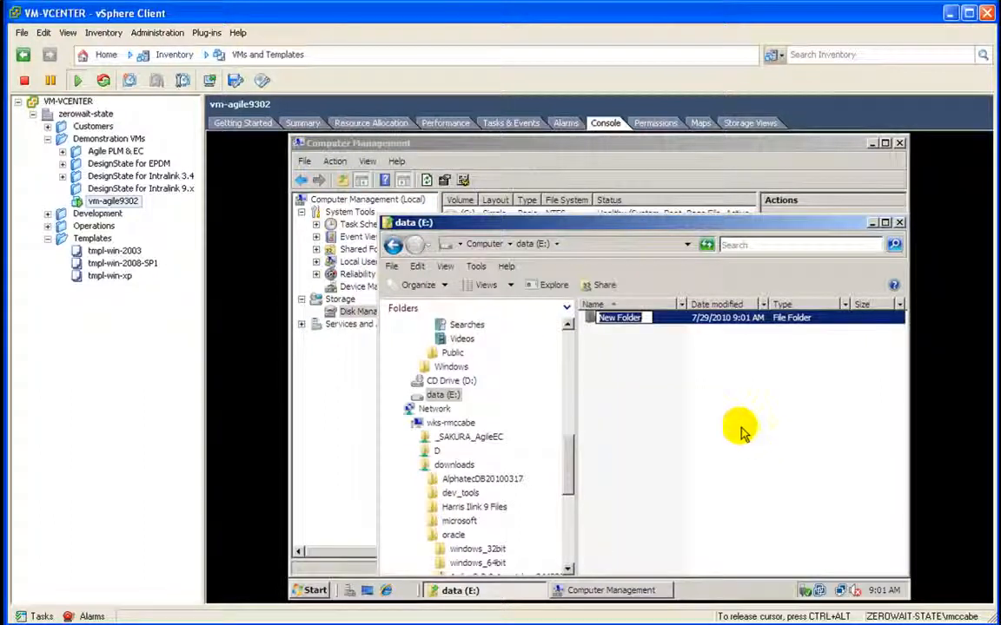
{"action": "type", "text": "_INSTALLERS_"}
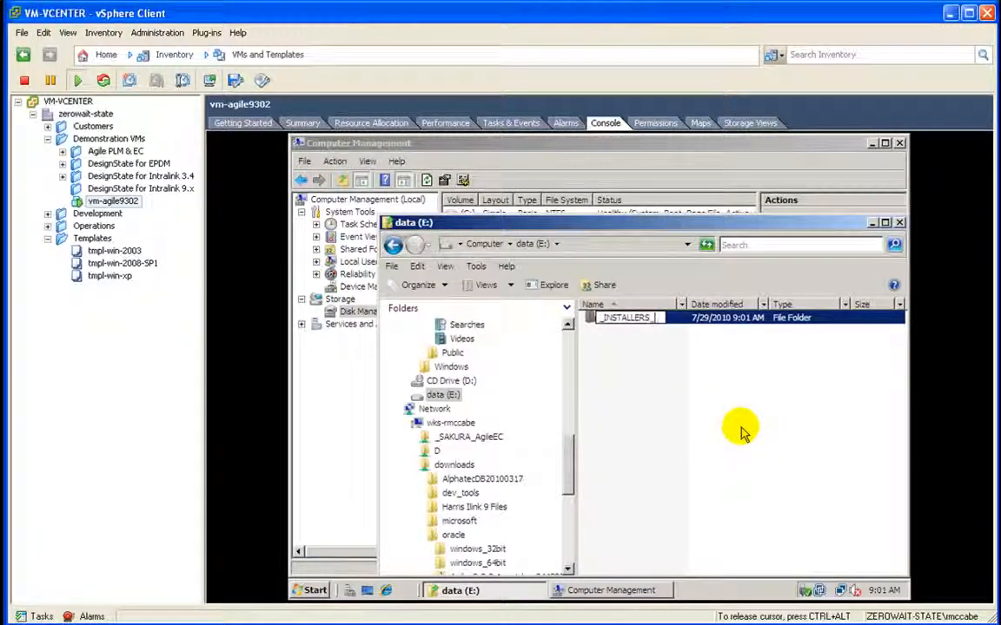
{"action": "key", "text": "Return"}
{"action": "key", "text": "Return"}
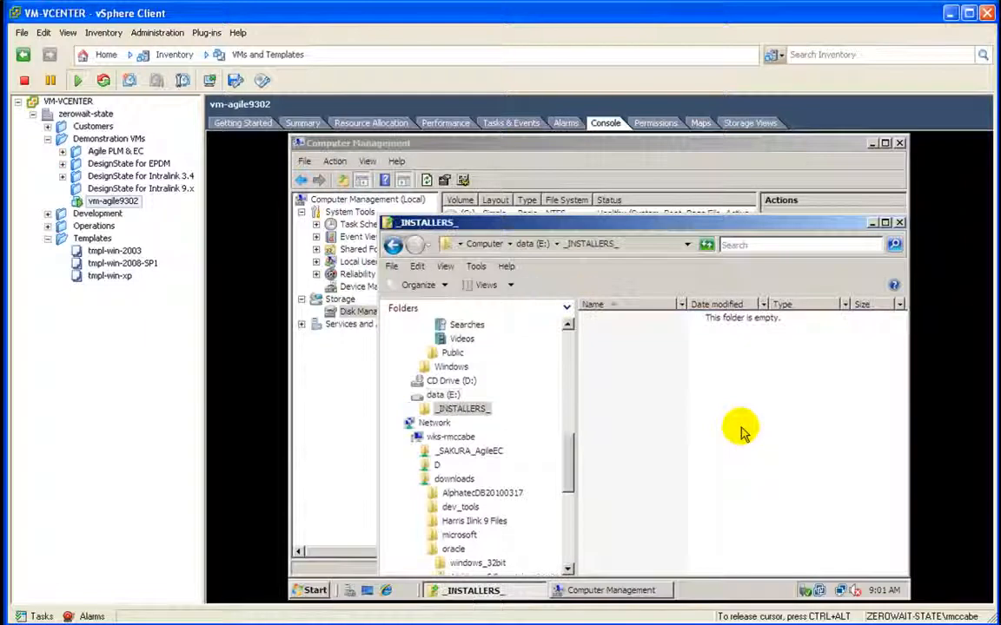
{"action": "right_click", "coordinate": [632, 364]}
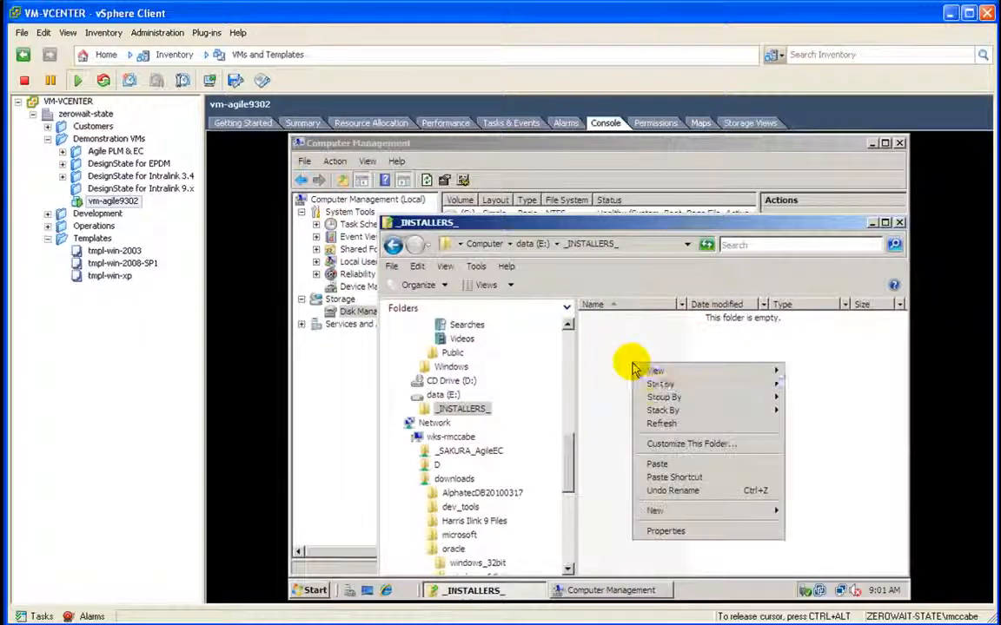
{"action": "left_click", "coordinate": [638, 463]}
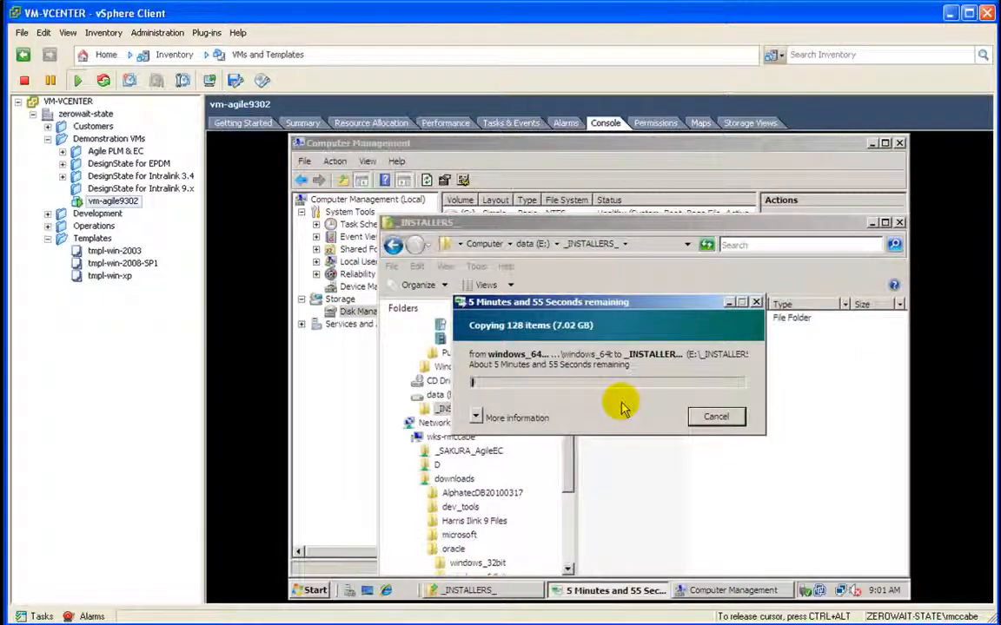
Step: Run ipconfig /all in a guest command prompt and scroll up to the 10.10.10.160 adapter details
{"action": "left_click", "coordinate": [312, 592]}
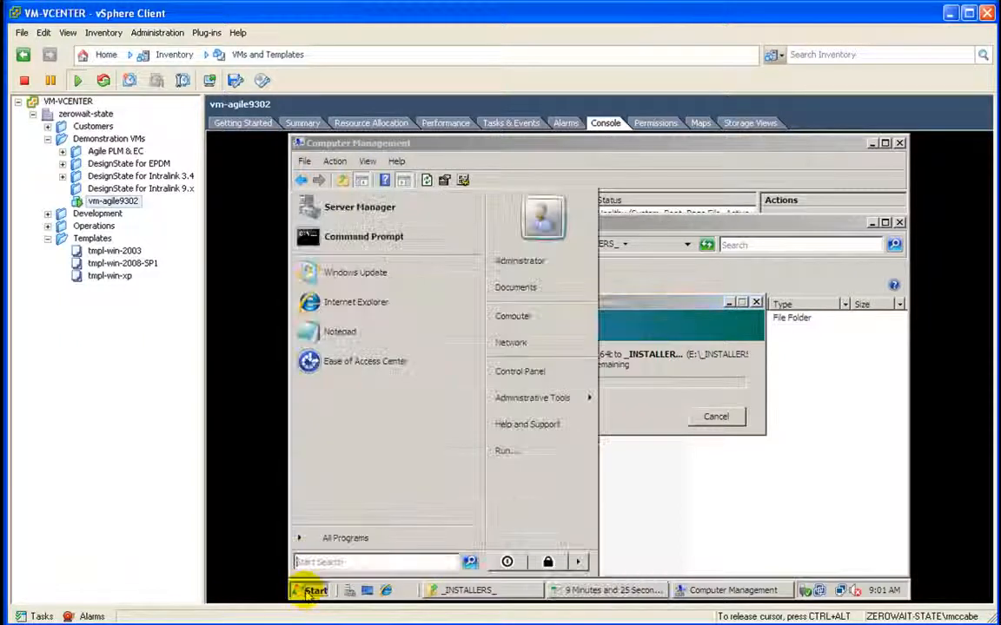
{"action": "left_click", "coordinate": [357, 237]}
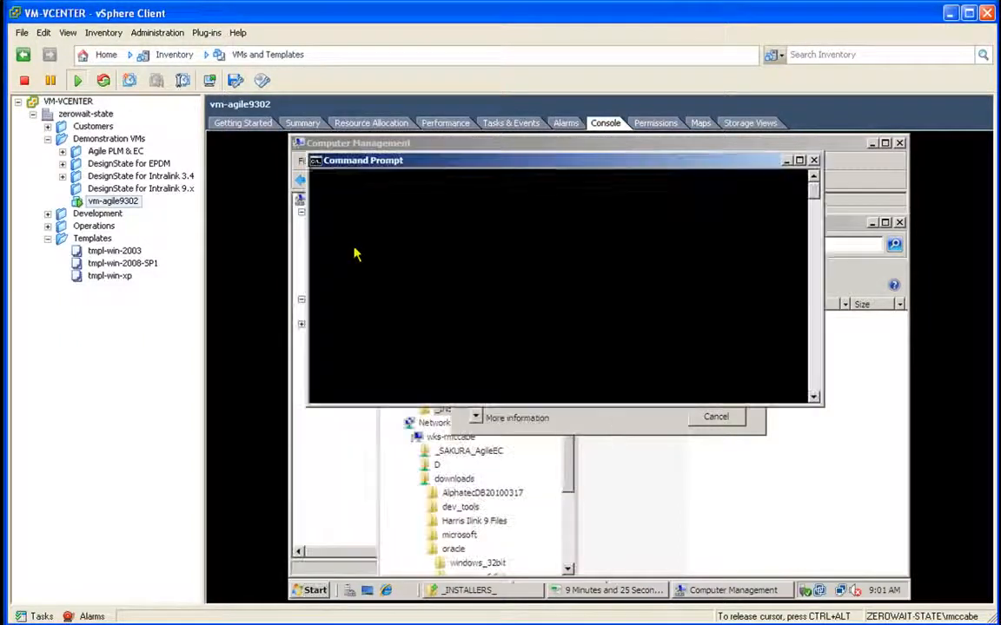
{"action": "type", "text": "ipconfig /all"}
{"action": "key", "text": "Return"}
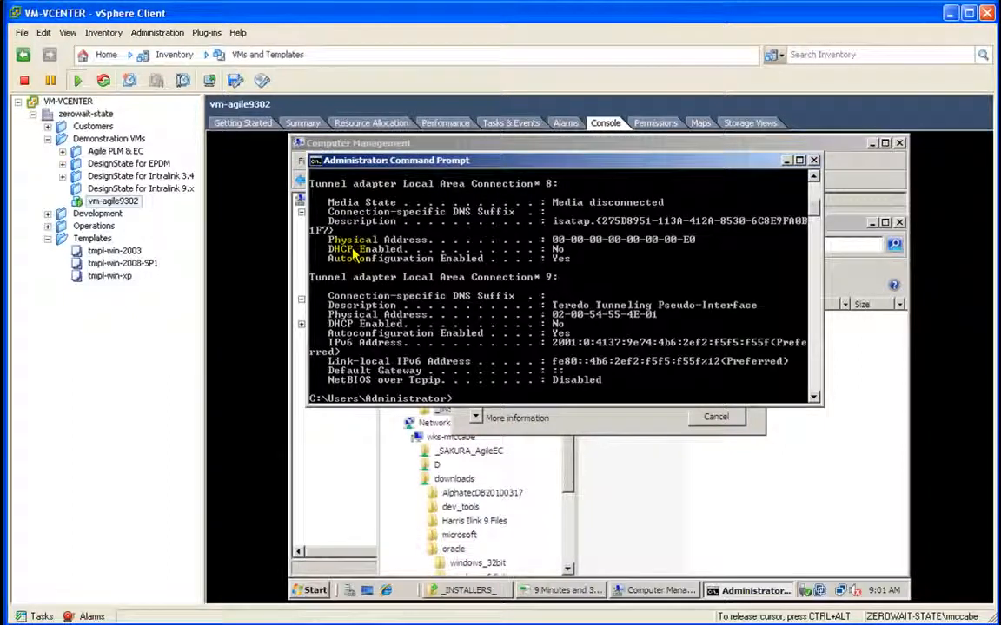
{"action": "left_click", "coordinate": [813, 177]}
{"action": "left_click", "coordinate": [813, 178]}
{"action": "scroll", "coordinate": [813, 177], "scroll_direction": "up", "scroll_amount": 5}
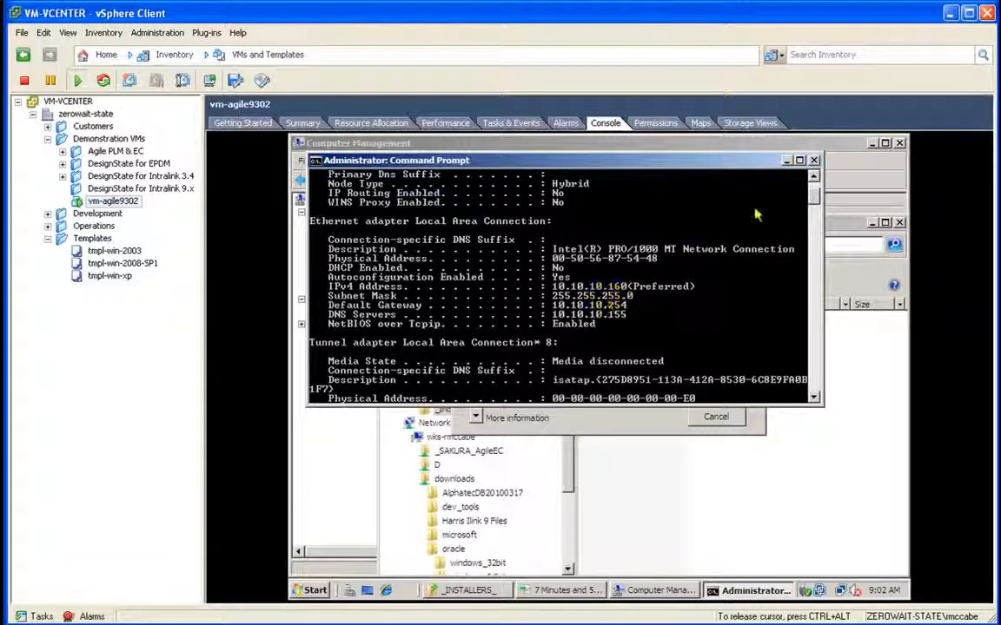
{"action": "left_click", "coordinate": [813, 176]}
{"action": "left_click", "coordinate": [813, 176]}
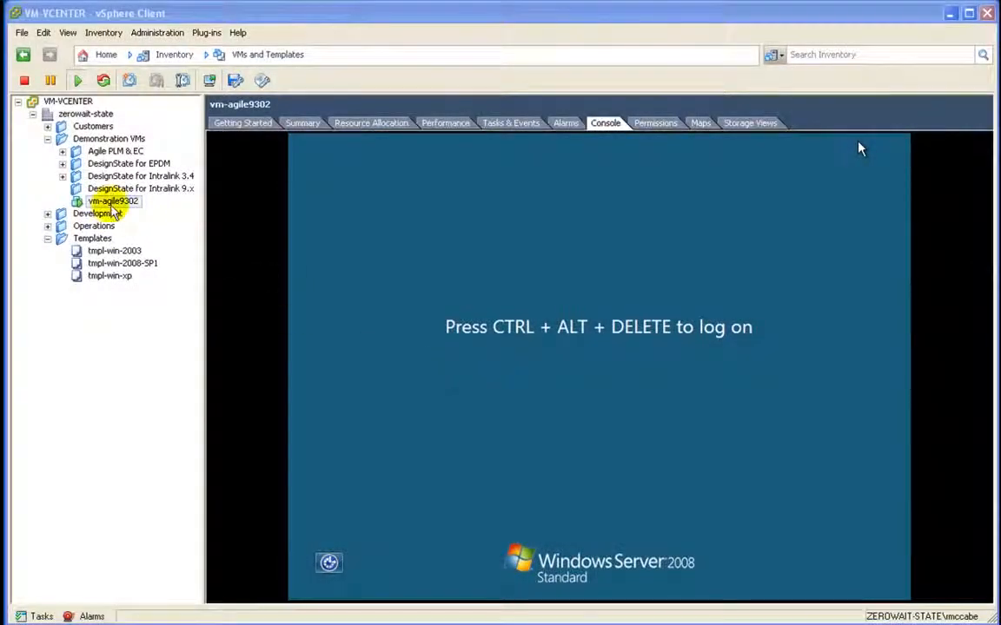
Step: Snapshot vm-agile9302 as 'Host configured', described as configured and ready for Agile installation
{"action": "right_click", "coordinate": [111, 201]}
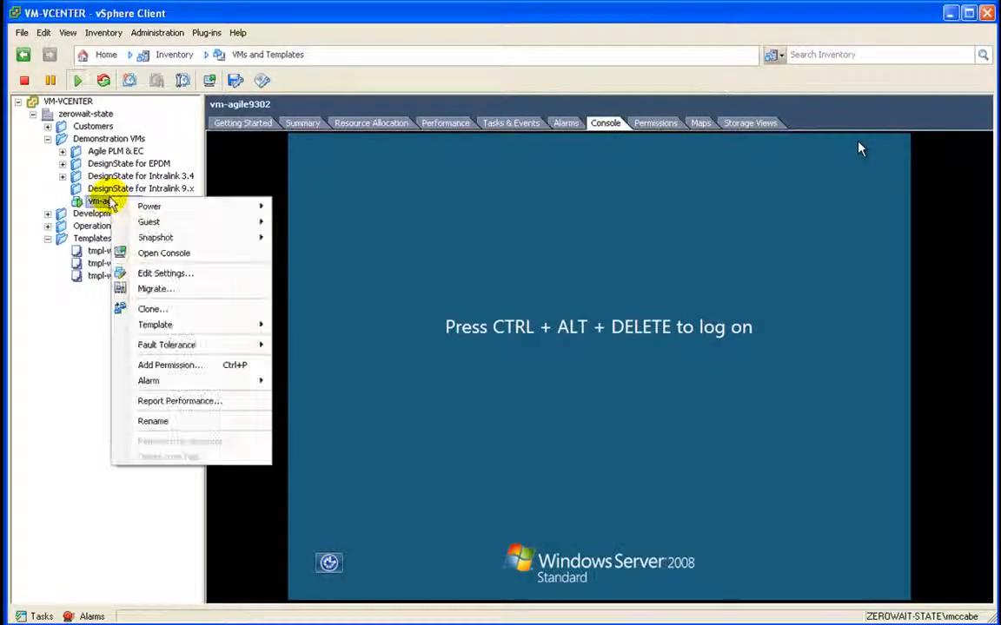
{"action": "mouse_move", "coordinate": [122, 241]}
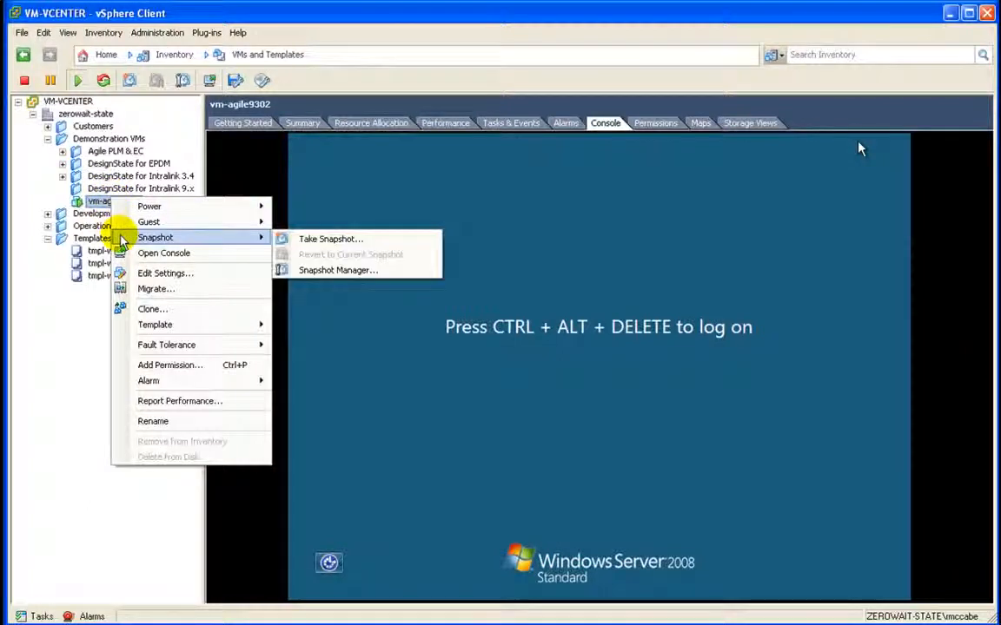
{"action": "left_click", "coordinate": [295, 240]}
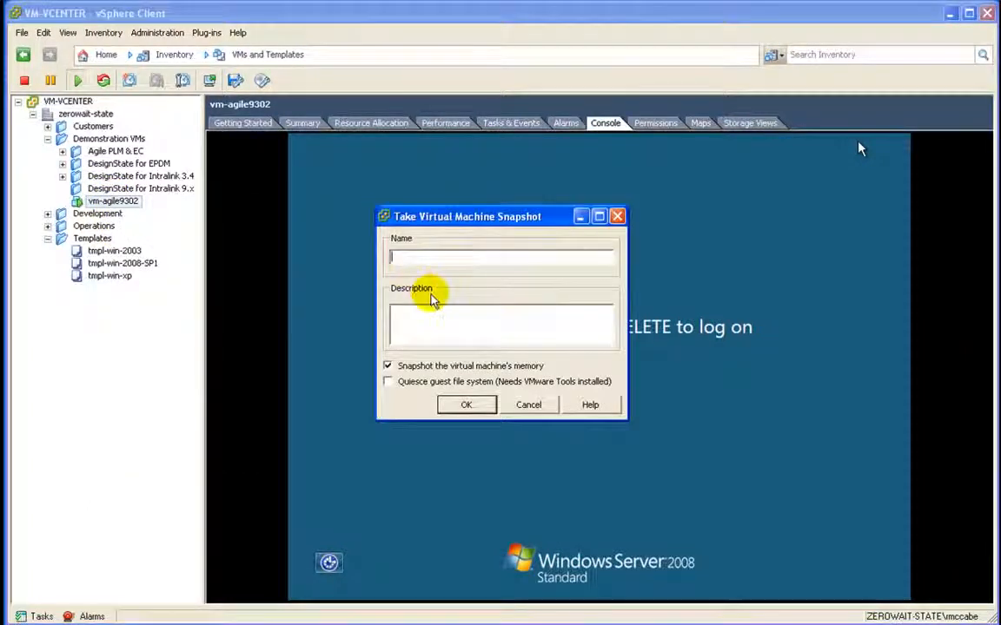
{"action": "type", "text": "Host "}
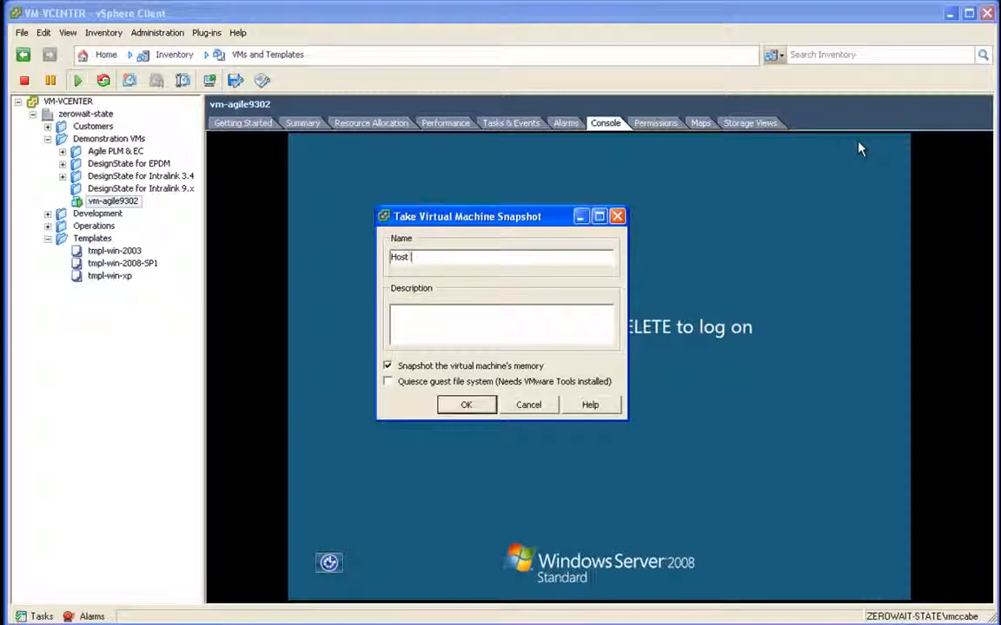
{"action": "type", "text": "configured"}
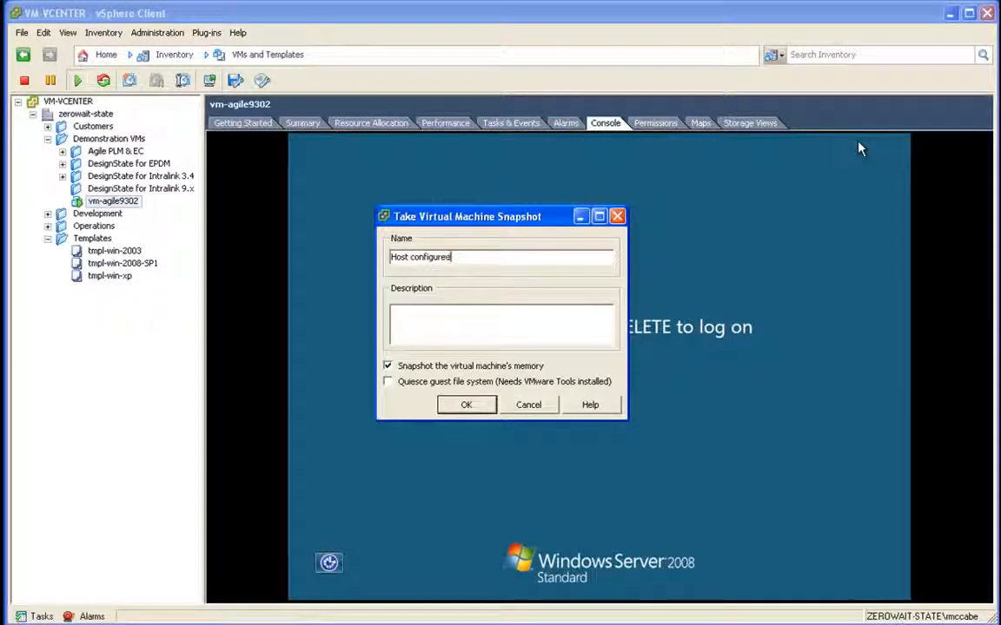
{"action": "type", "text": "H"}
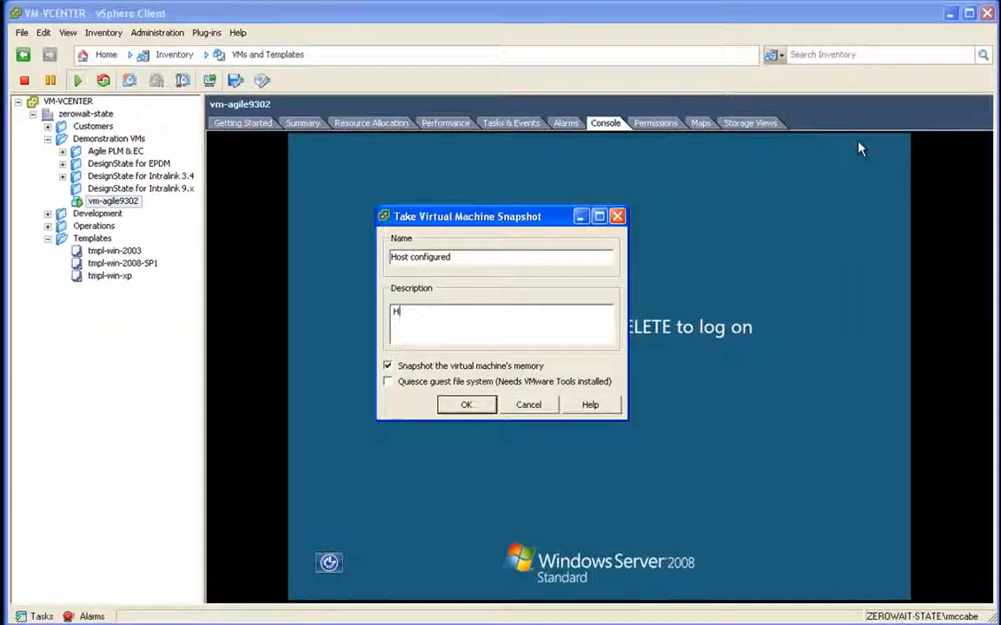
{"action": "type", "text": "ost has be"}
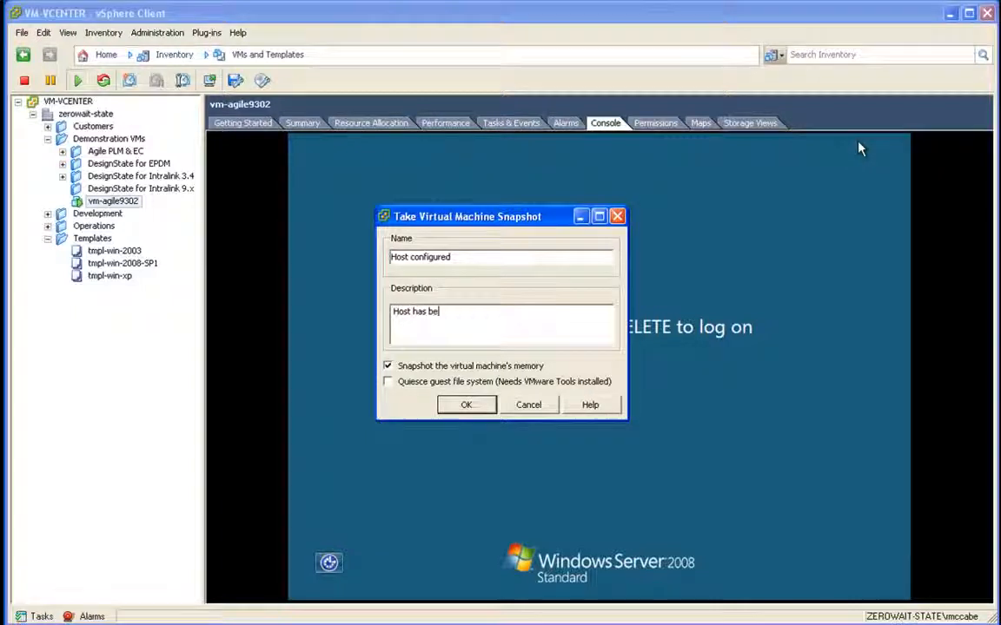
{"action": "type", "text": "en configured and is ready for"}
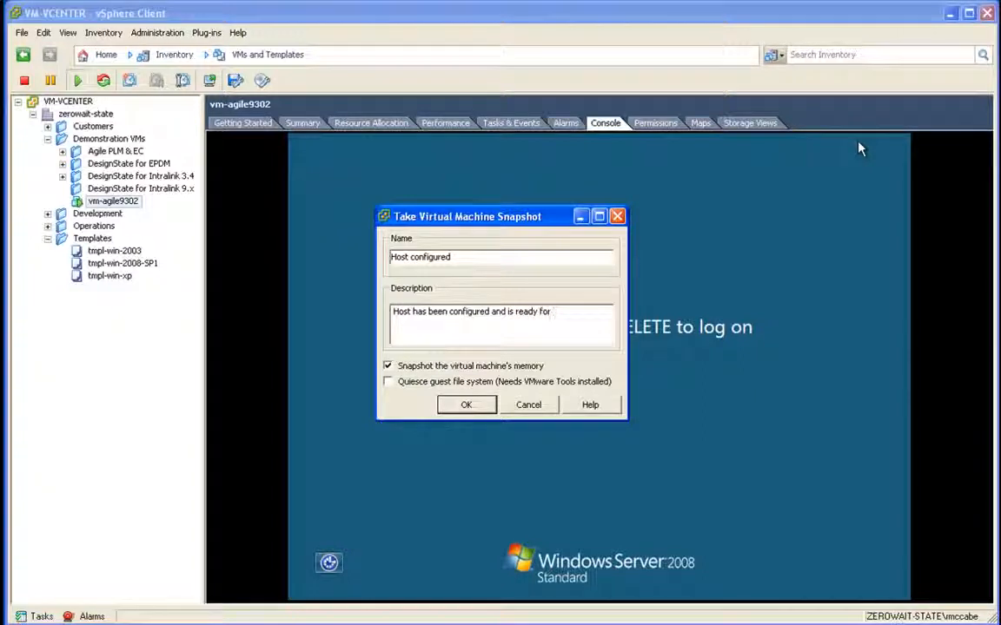
{"action": "key", "text": "BackSpace"}
{"action": "key", "text": "BackSpace"}
{"action": "key", "text": "BackSpace"}
{"action": "type", "text": "installation"}
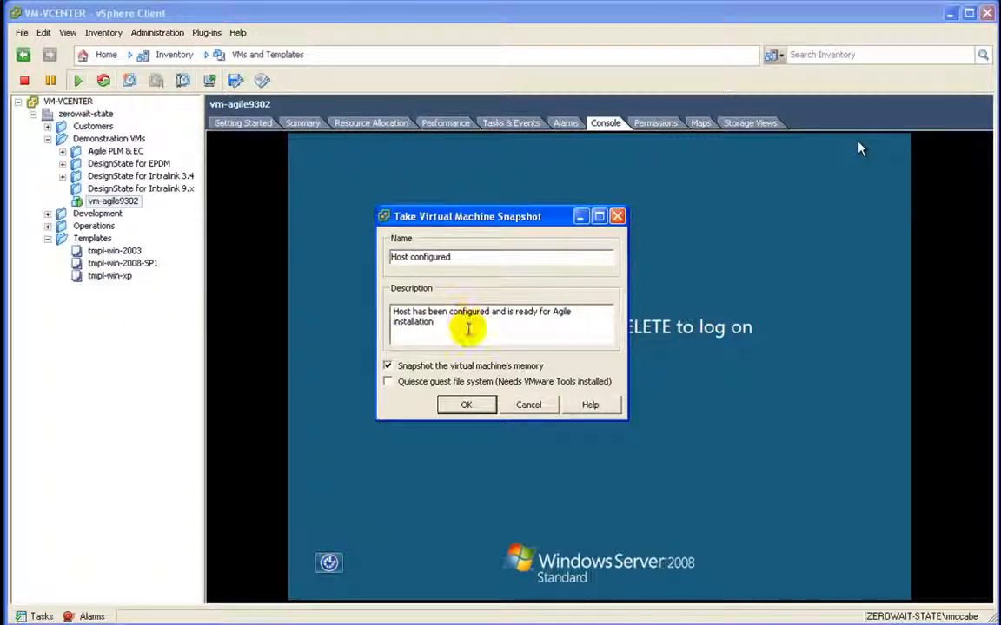
{"action": "left_click", "coordinate": [457, 405]}
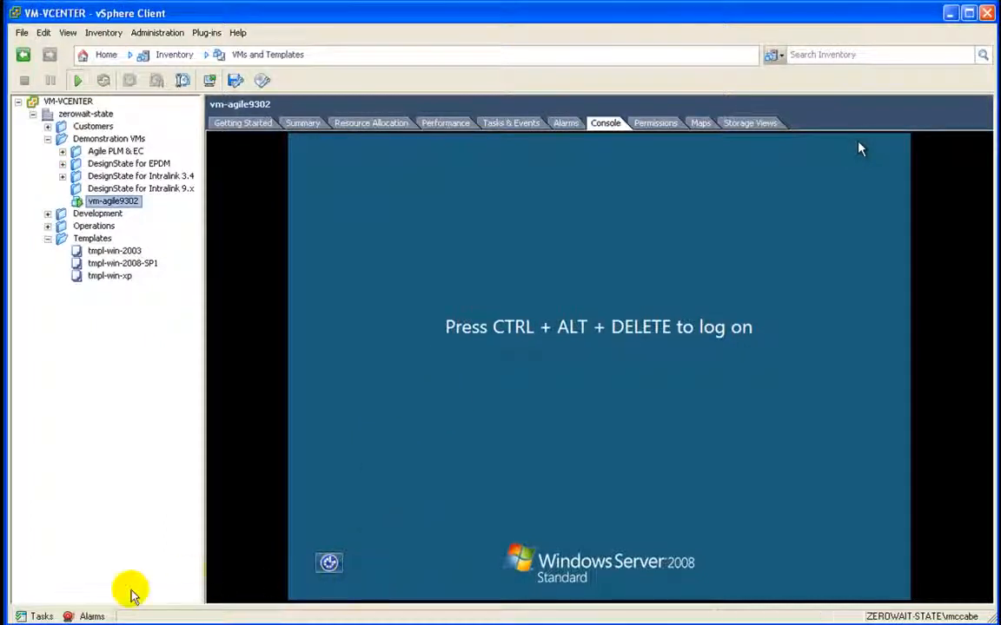
Step: Check Recent Tasks for the completed snapshot, then open vm-agile9302's Snapshot Manager
{"action": "left_click", "coordinate": [40, 615]}
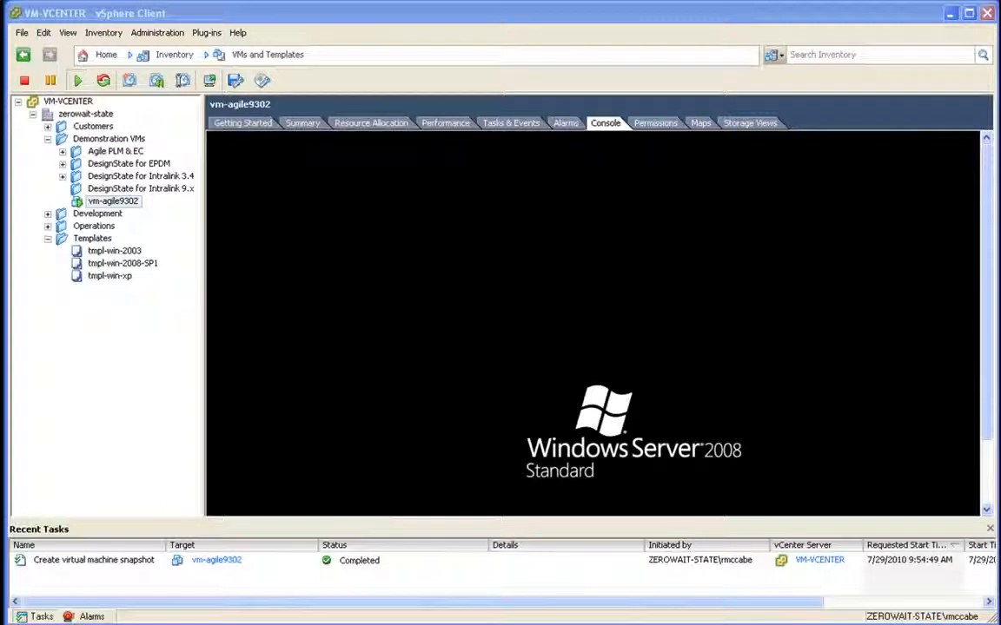
{"action": "left_click", "coordinate": [41, 617]}
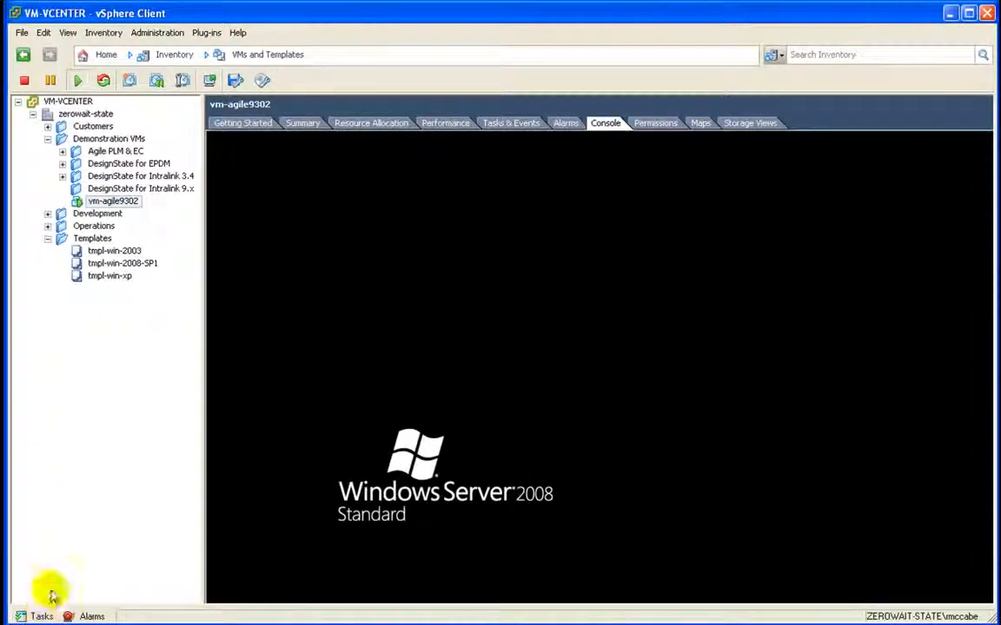
{"action": "right_click", "coordinate": [120, 205]}
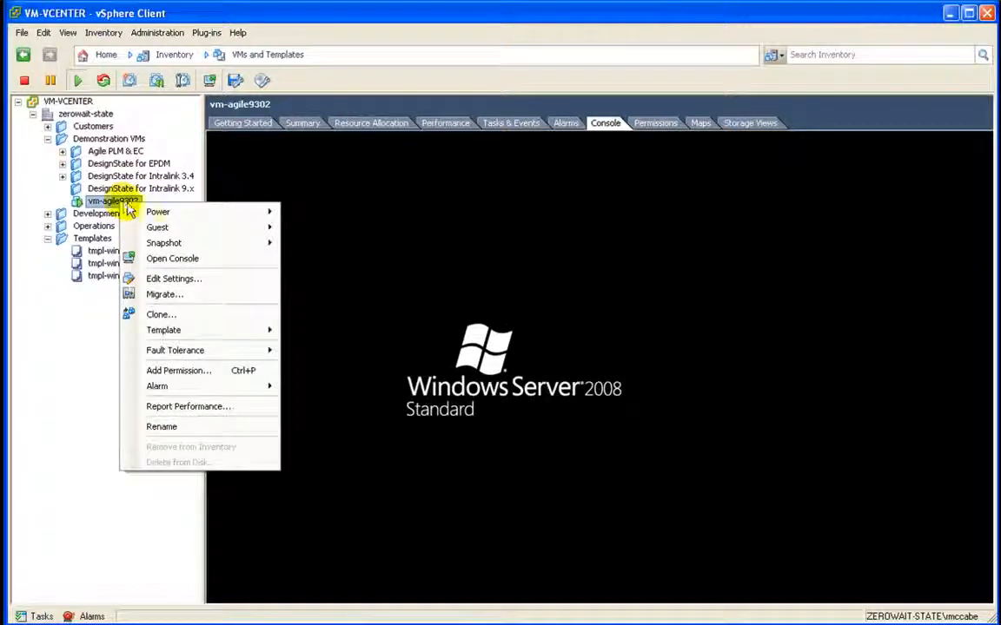
{"action": "mouse_move", "coordinate": [149, 241]}
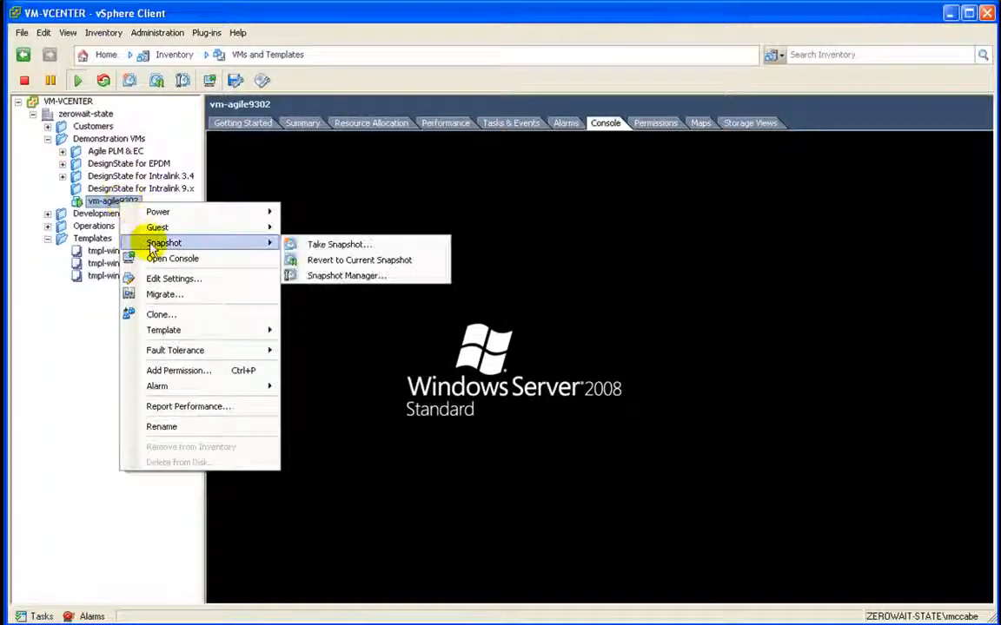
{"action": "left_click", "coordinate": [320, 276]}
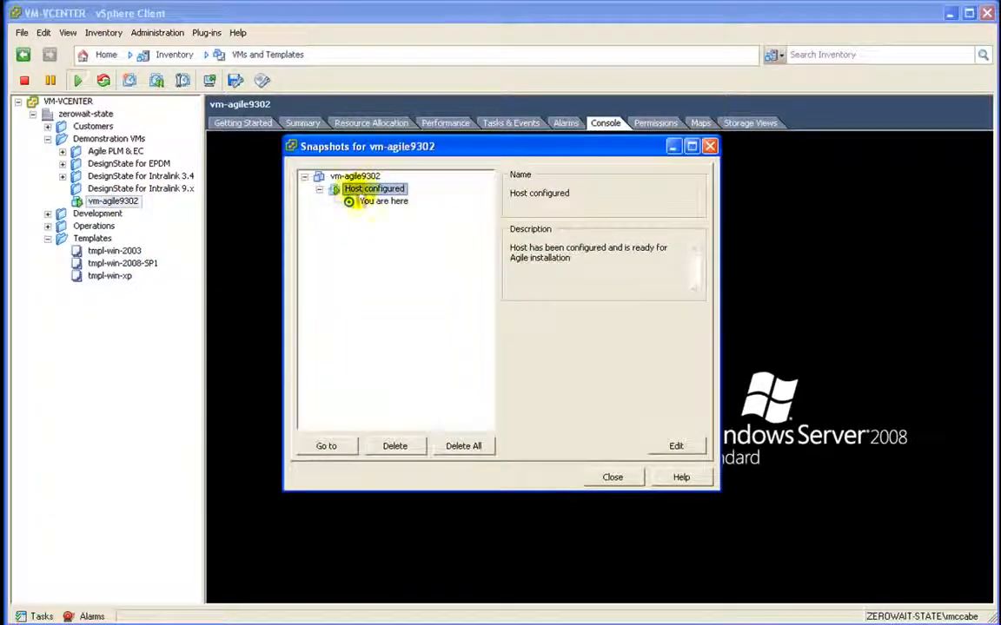